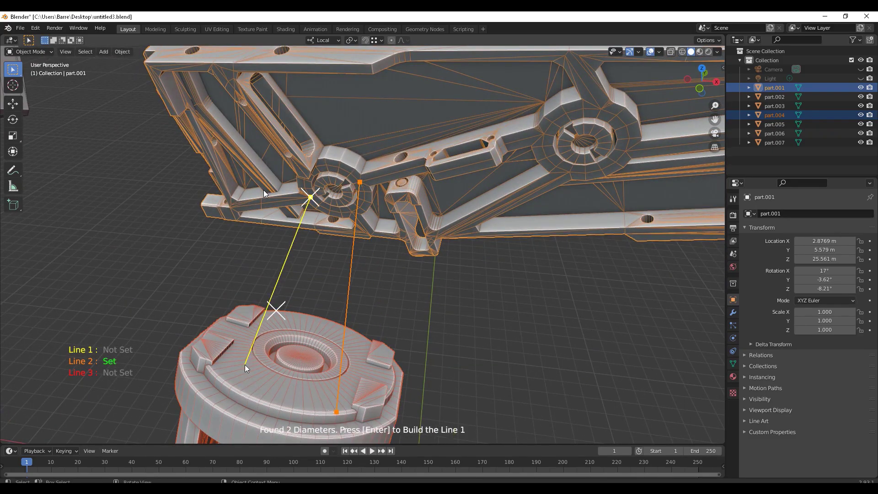
key(Return)
Build the remaining 3 Points Align lines between part.004 and part.001, then align part.004 to part.001.
middle_drag(336, 340, 307, 349)
click(324, 184)
click(249, 358)
key(Return)
middle_drag(456, 305, 215, 358)
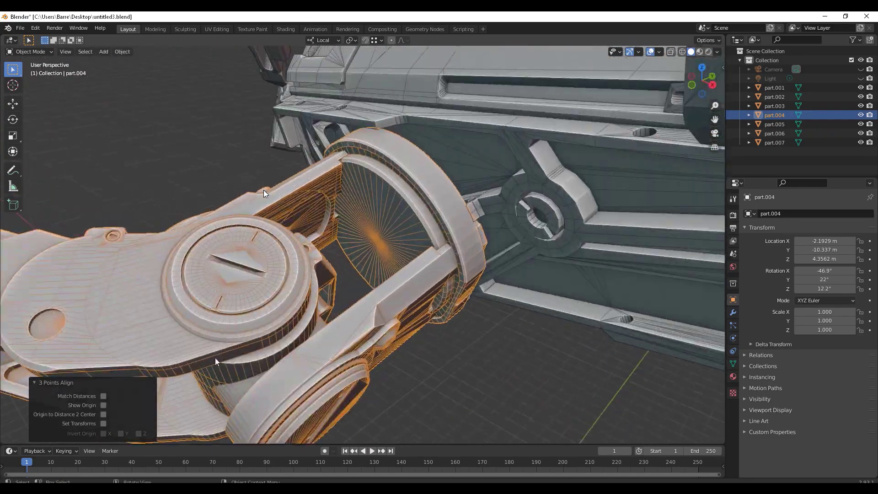
In the 3 Points Align options, enable Match Distances, Origin to Distance 2 Center and Set Transforms, and toggle Show Origin.
click(103, 405)
click(102, 397)
scroll(391, 297, up, 3)
shift+middle_drag(391, 297, 354, 321)
click(103, 414)
scroll(375, 229, up, 2)
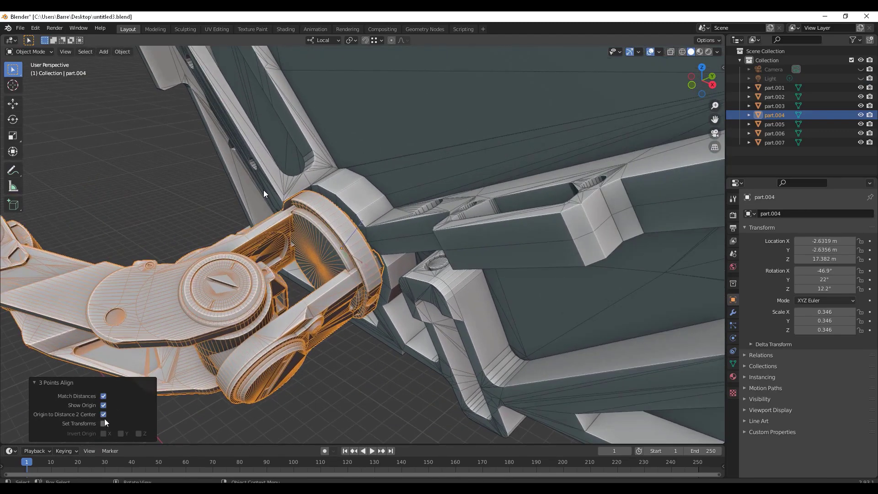
click(104, 422)
click(105, 406)
Rotate part.004 about its Y axis at the joint with part.001.
middle_drag(320, 293, 371, 270)
scroll(370, 270, down, 2)
key(r)
key(y)
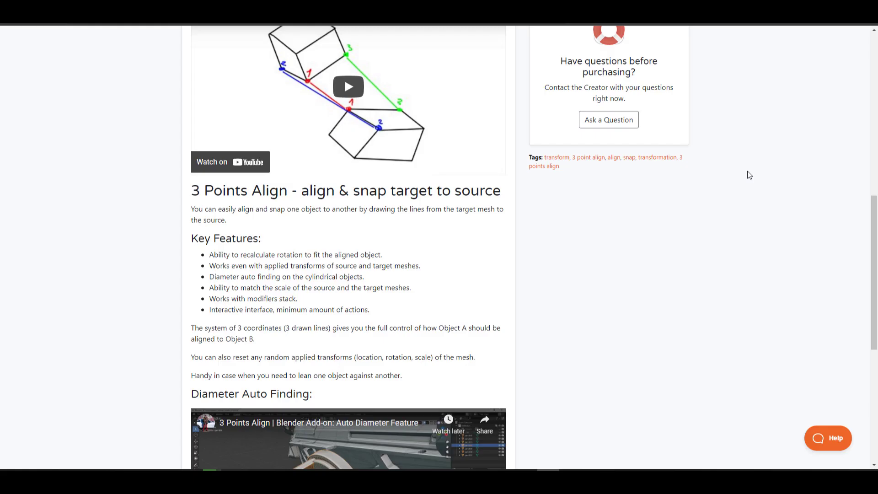
scroll(749, 175, up, 8)
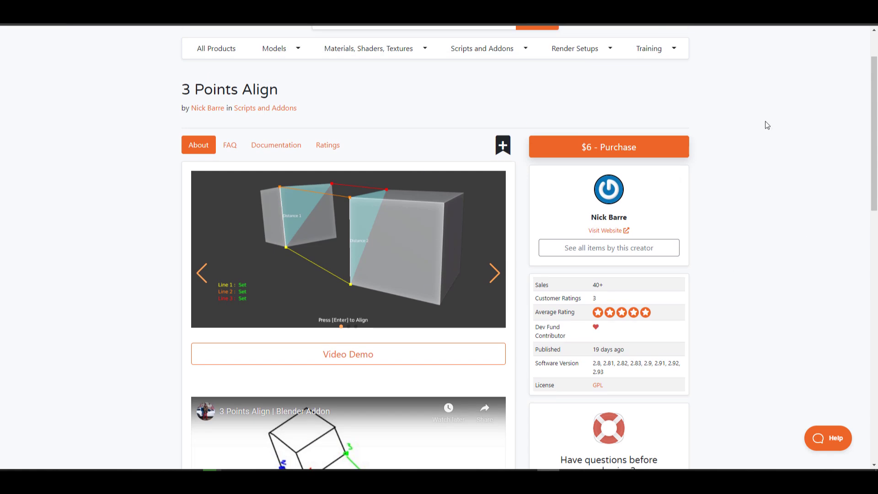
click(553, 251)
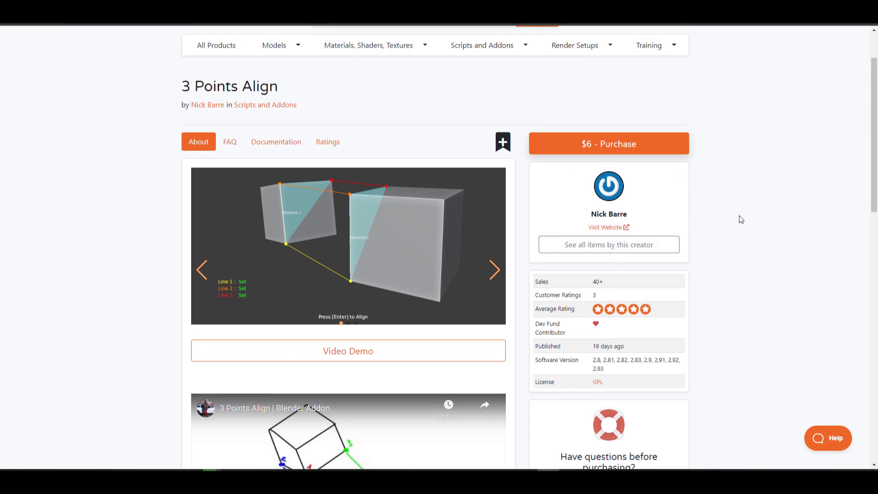
scroll(743, 218, down, 5)
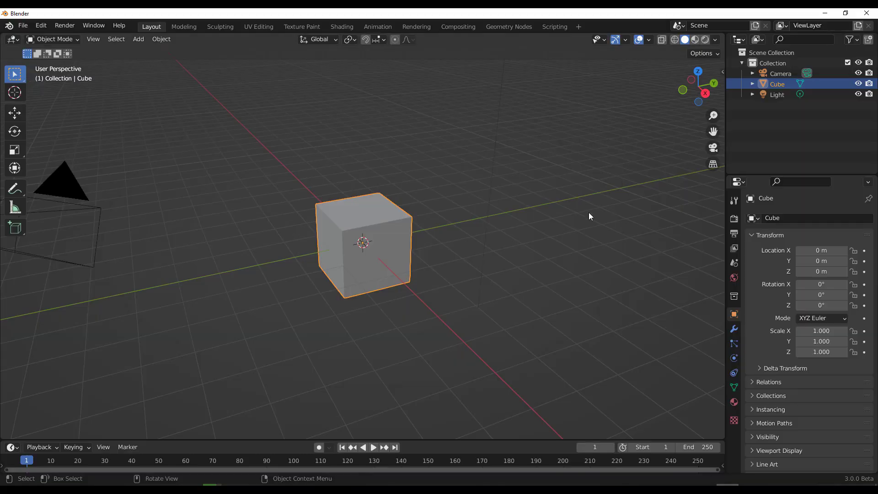
middle_drag(588, 215, 498, 197)
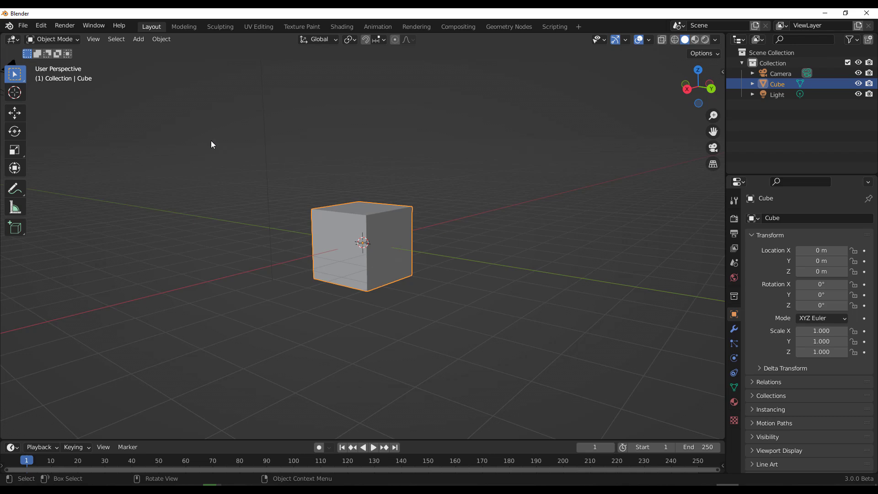
click(40, 25)
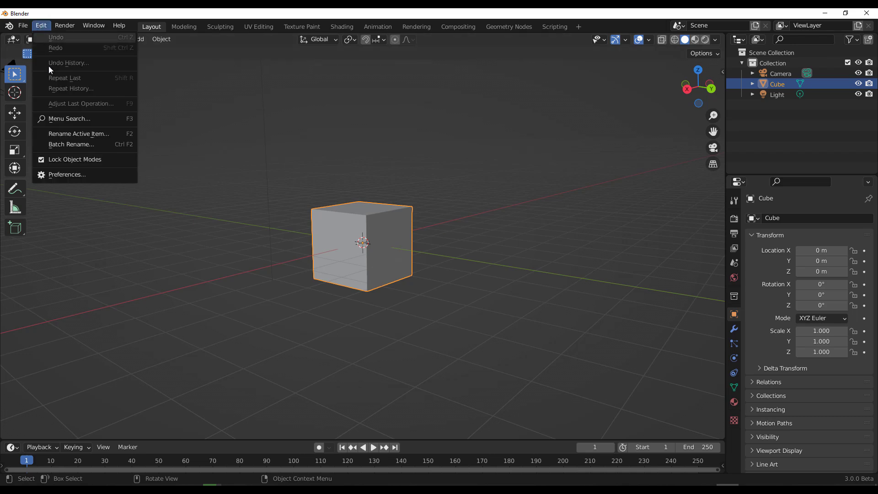
click(383, 168)
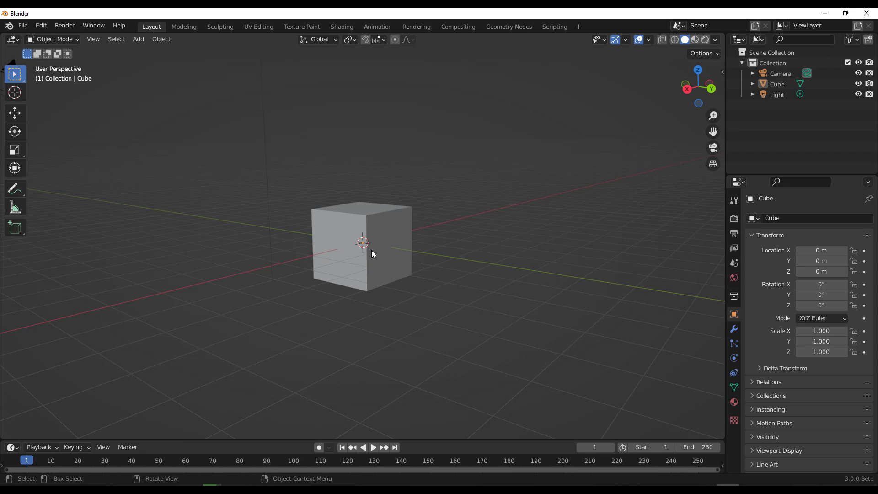
Duplicate the default cube three times and place the copies freely around it.
click(372, 250)
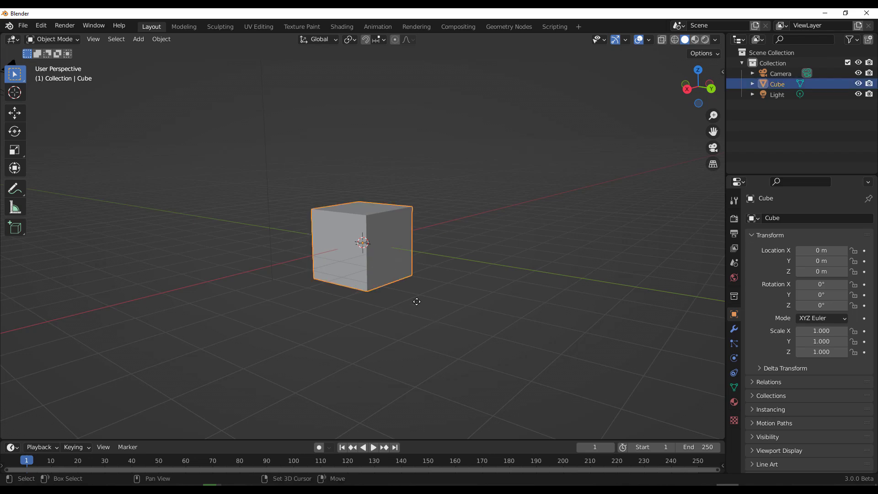
key(shift+d)
click(551, 201)
key(shift+d)
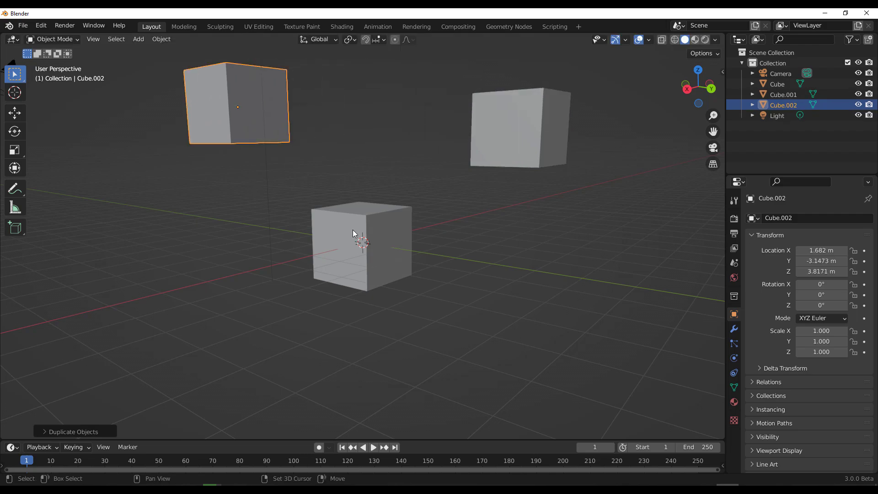
click(361, 227)
key(shift+d)
click(602, 352)
Rotate Cube.003 freely to about -73.8° X, -32.2° Y and -25.4° Z.
scroll(494, 308, down, 5)
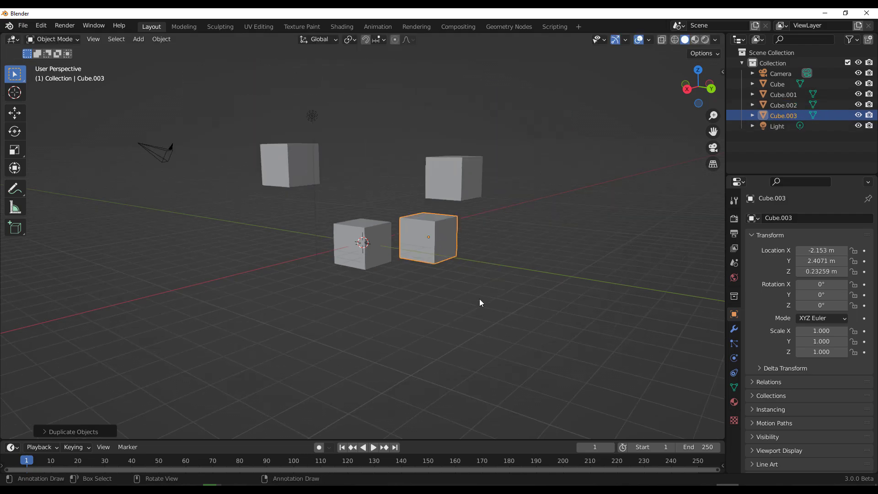
middle_drag(394, 259, 418, 281)
scroll(425, 281, up, 4)
middle_drag(489, 283, 473, 272)
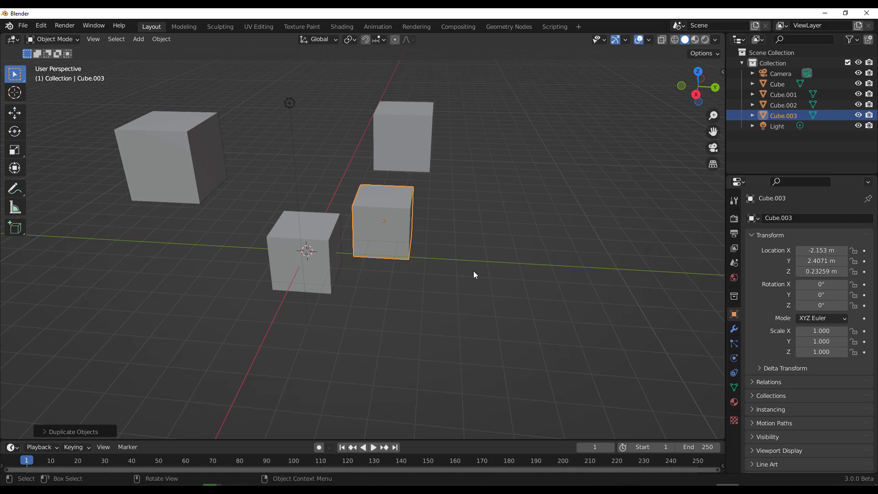
key(r)
click(461, 324)
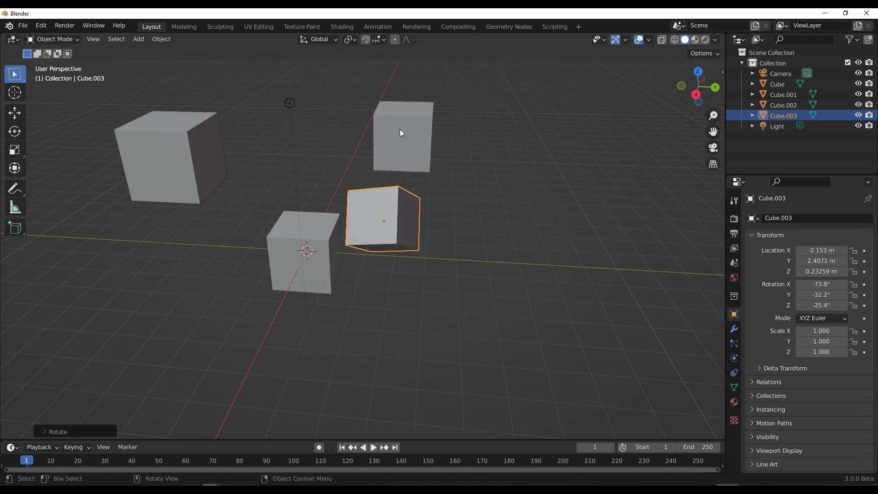
Tilt Cube.001 freely, and rotate Cube.002 to about -63.2° X, -26.1° Y and -24.6° Z.
click(403, 134)
key(r)
click(297, 137)
click(182, 135)
key(r)
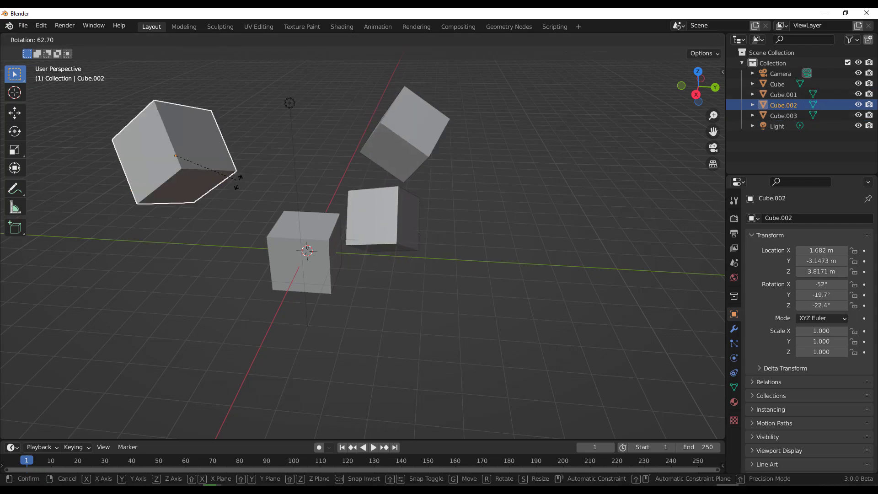
click(235, 183)
Start 3 Points Align with Cube.002 as the target mesh and the original cube at the world origin as the source mesh.
scroll(378, 288, down, 3)
middle_drag(393, 263, 338, 241)
scroll(365, 256, up, 3)
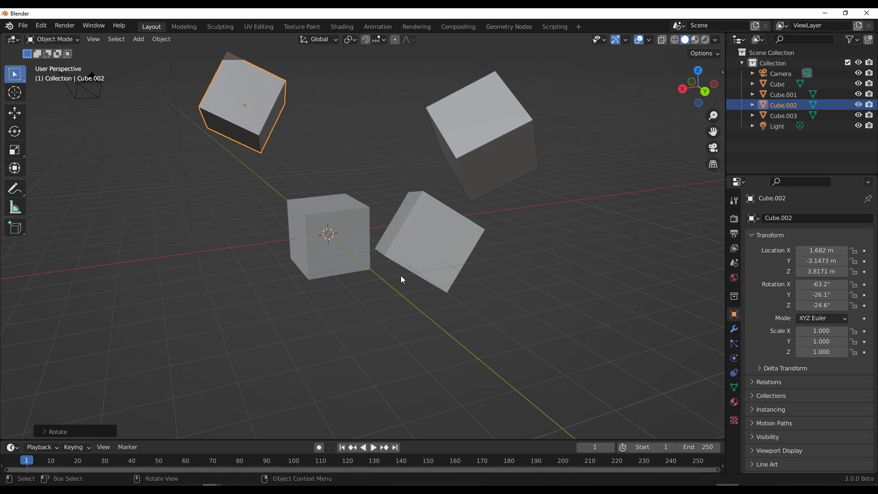
key(alt+a)
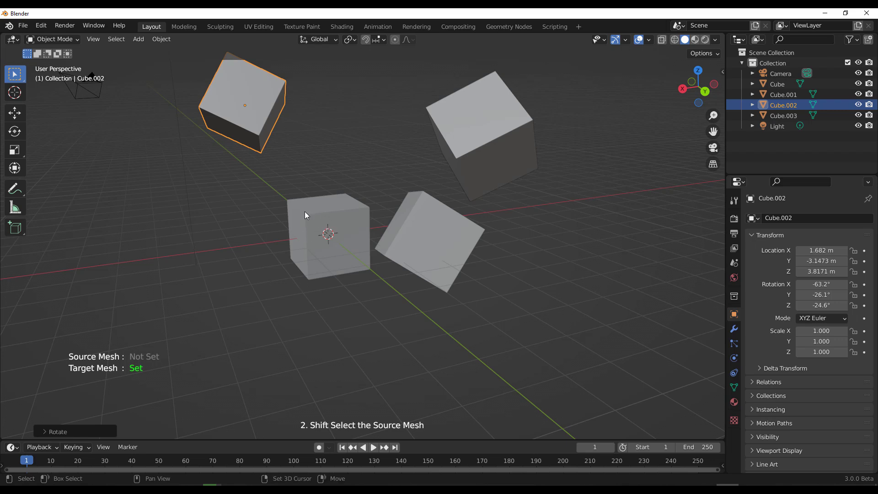
shift+click(317, 215)
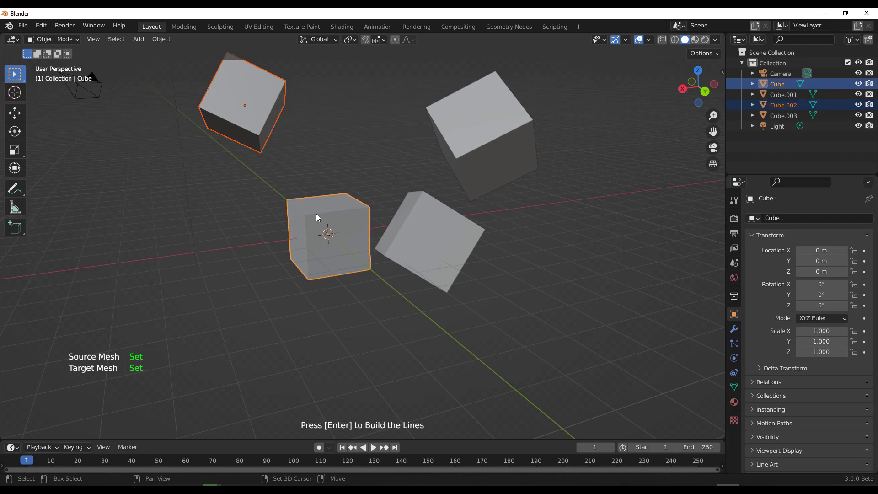
key(Return)
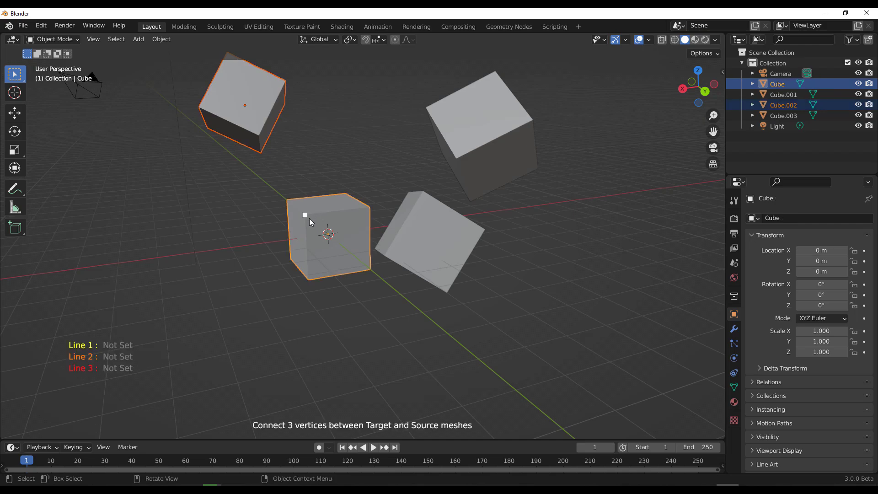
Connect three corners of Cube.002 to three top corners of the original cube and align Cube.002 on top of it.
middle_drag(303, 212, 253, 221)
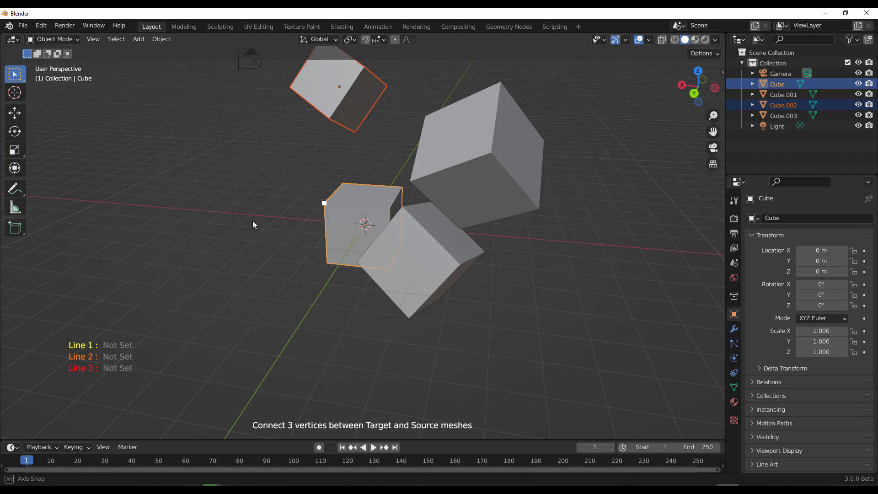
scroll(334, 144, up, 3)
scroll(334, 145, down, 3)
middle_drag(385, 182, 355, 218)
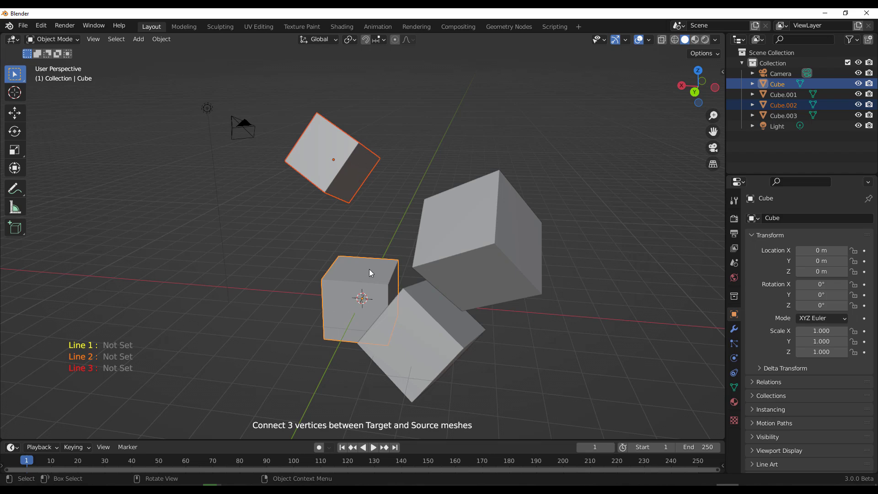
drag(325, 189, 322, 279)
drag(348, 204, 339, 257)
drag(356, 143, 388, 284)
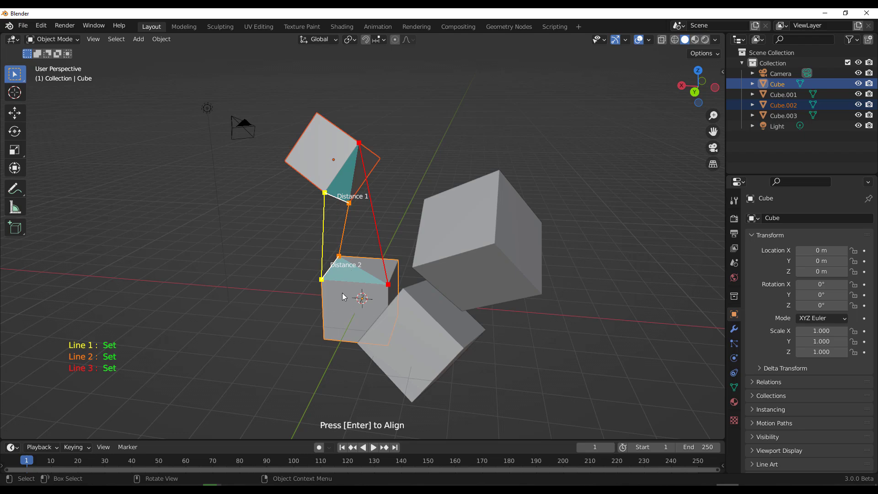
key(Return)
middle_drag(382, 341, 469, 318)
Align Cube.003 to the +Y face of the original cube by connecting three of its corners with 3 Points Align.
click(369, 326)
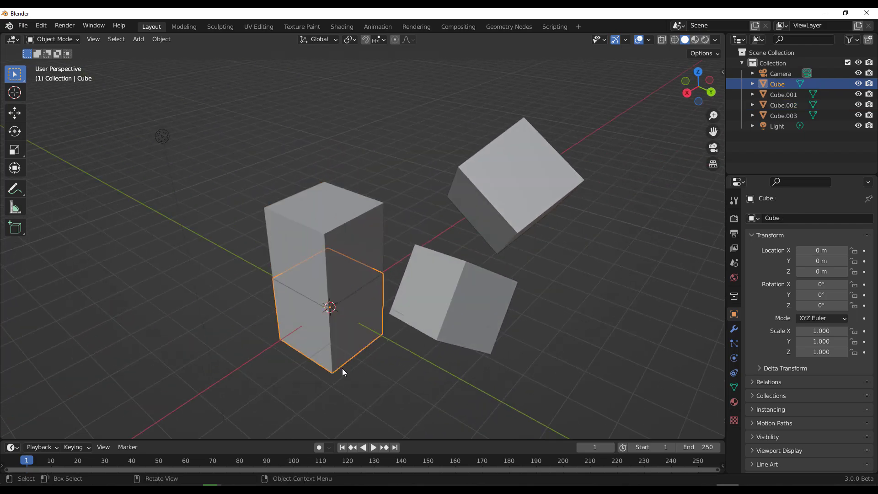
click(448, 306)
shift+click(354, 333)
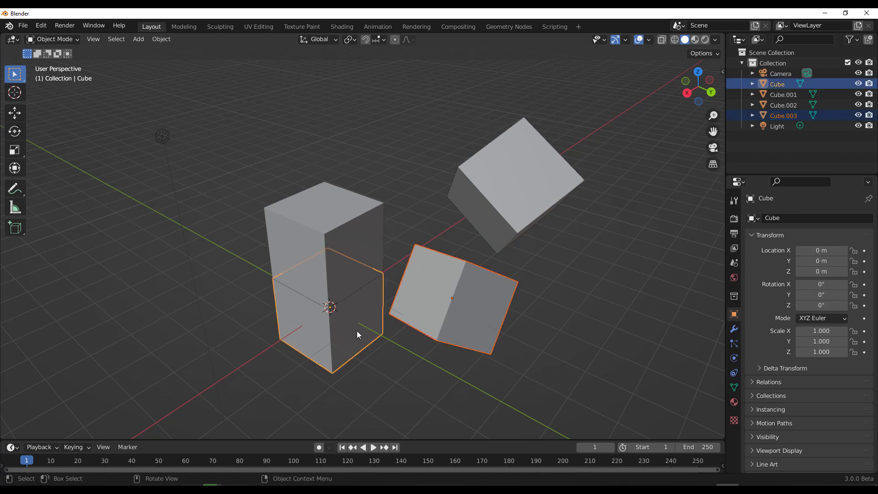
key(ctrl+alt+a)
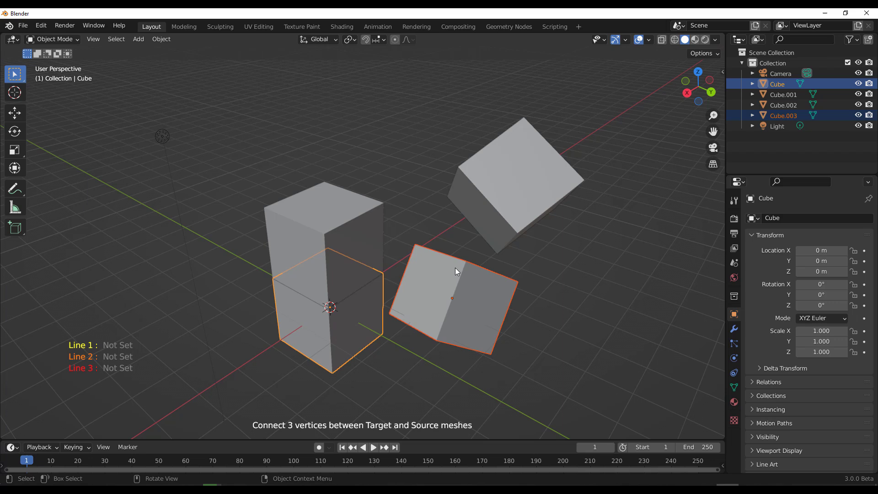
click(466, 262)
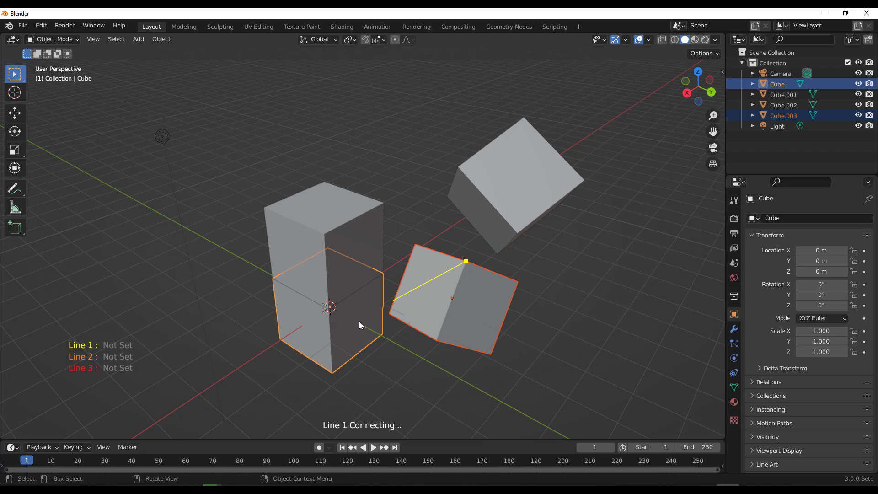
click(329, 308)
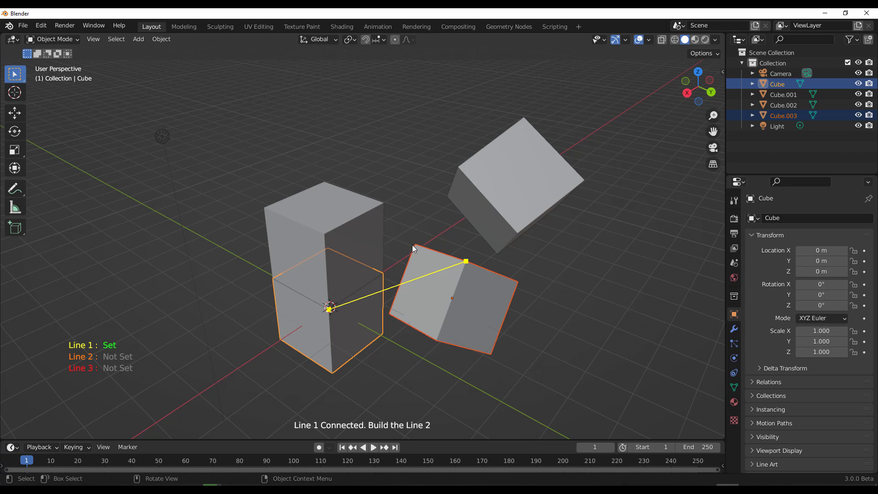
click(416, 246)
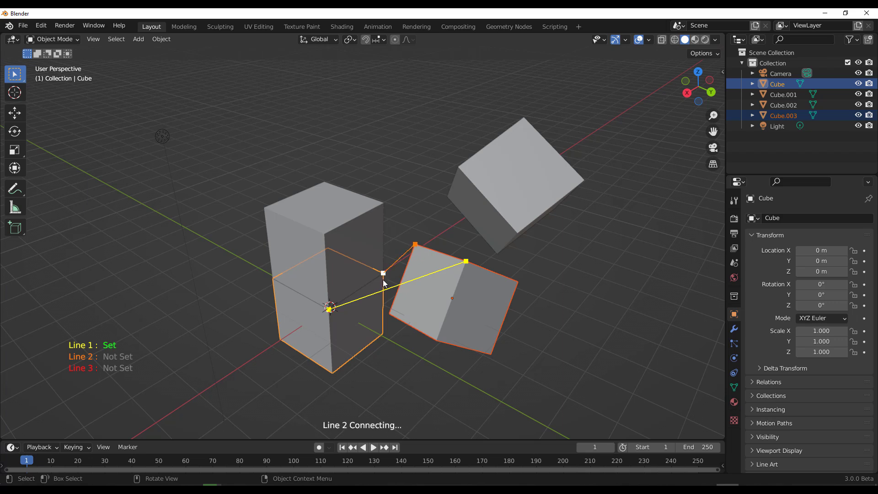
click(383, 279)
click(438, 341)
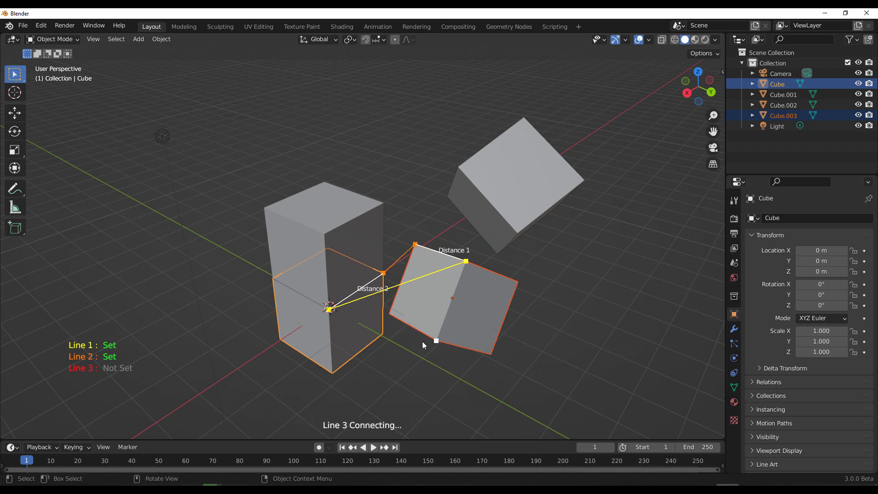
click(332, 372)
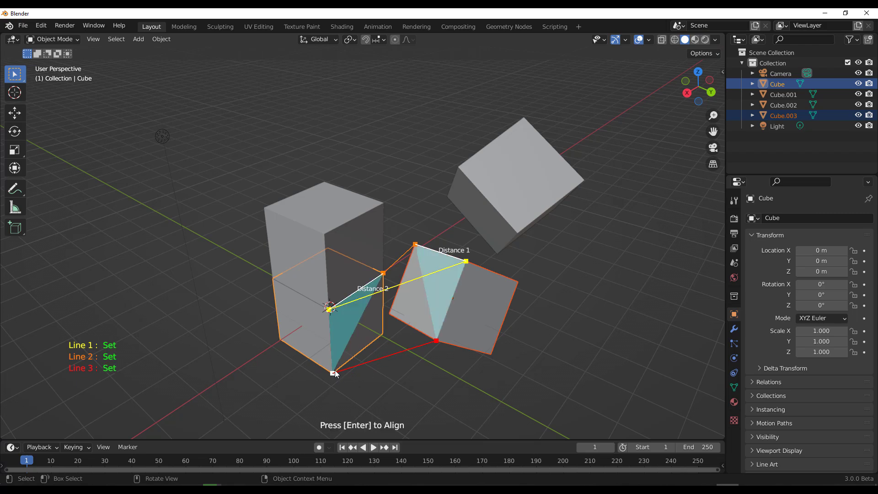
key(Return)
Align Cube.001 to the -X face of Cube.002 by connecting three corner pairs with 3 Points Align.
scroll(425, 304, down, 4)
middle_drag(436, 307, 334, 275)
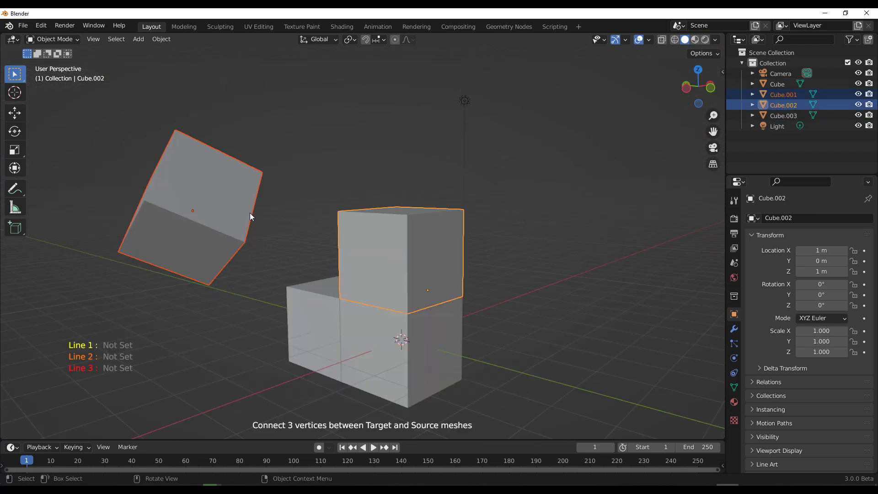
middle_drag(251, 213, 208, 214)
click(284, 173)
click(337, 214)
click(287, 204)
click(340, 213)
click(245, 238)
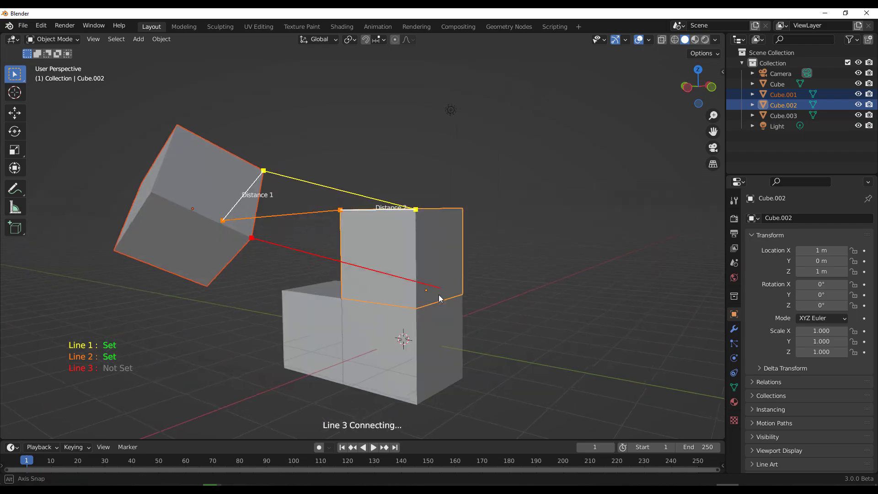
click(415, 310)
key(Return)
mouse_move(415, 311)
middle_down()
mouse_move(451, 322)
mouse_move(421, 306)
middle_up()
scroll(421, 307, up, 2)
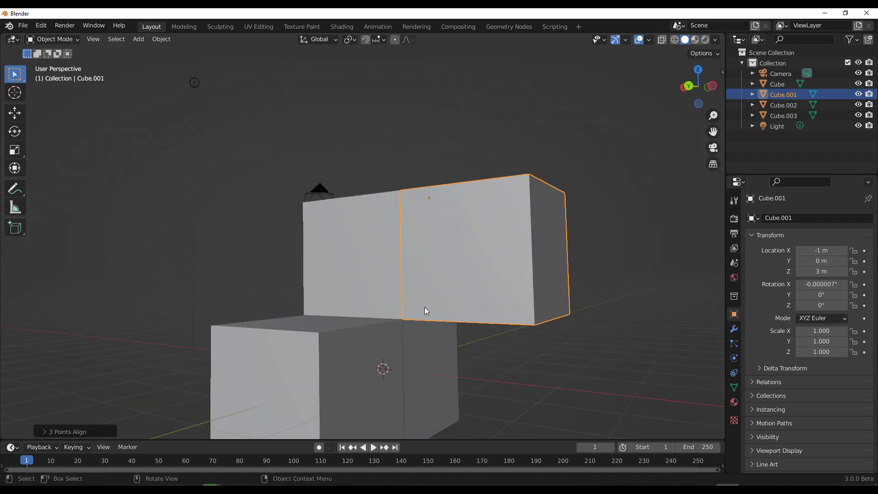
scroll(424, 307, down, 4)
middle_drag(510, 348, 553, 365)
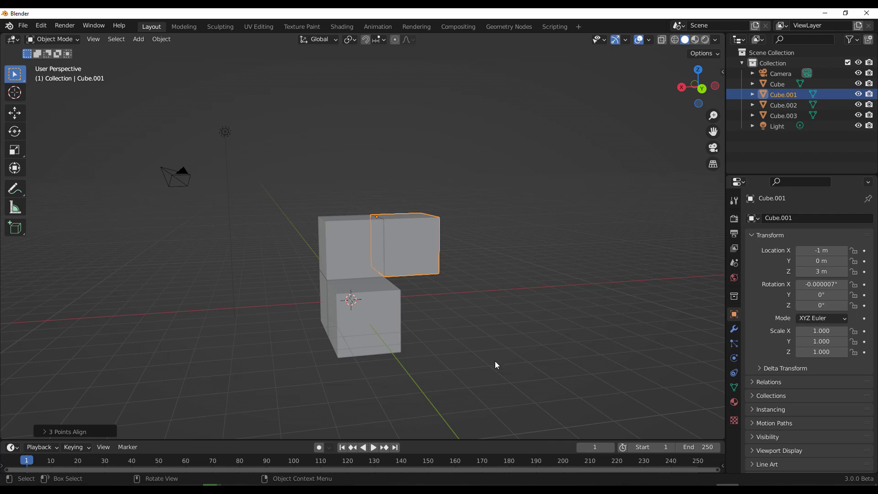
scroll(481, 365, up, 1)
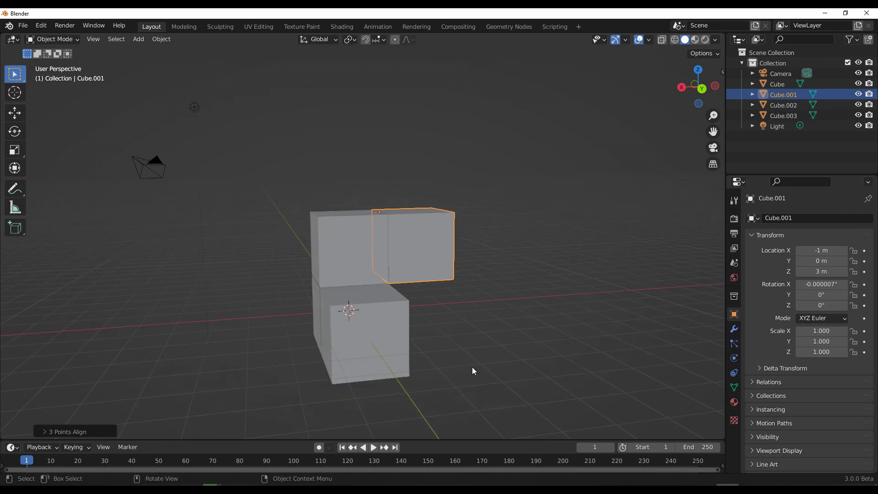
scroll(474, 320, up, 1)
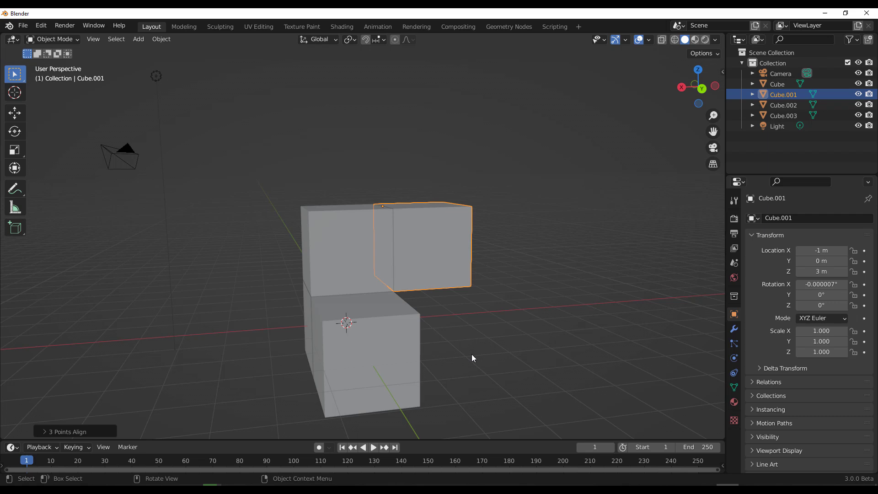
Open the recent file legoman.blend without saving the current scene and turn off the Face Orientation overlay.
click(22, 27)
mouse_move(79, 62)
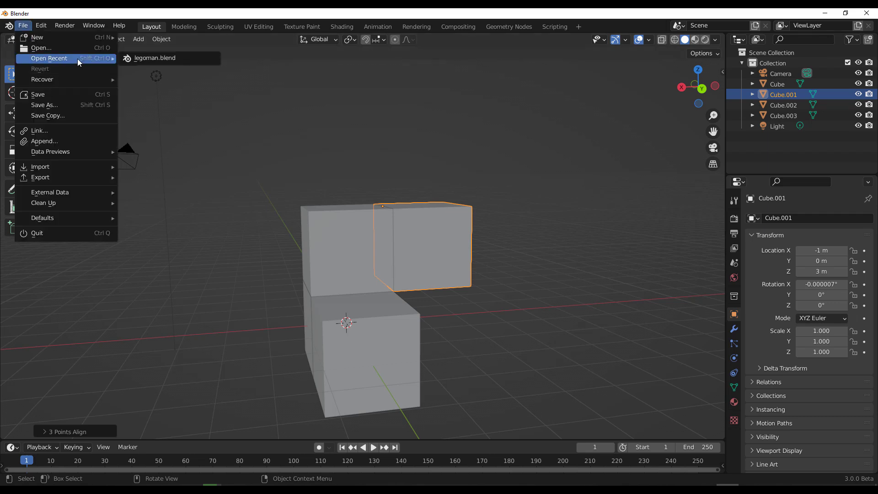
click(155, 58)
click(460, 269)
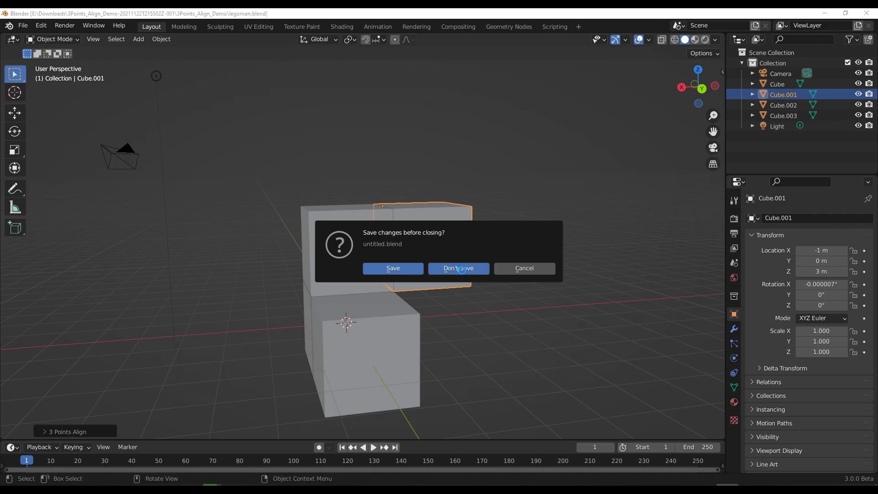
mouse_move(527, 276)
middle_down()
mouse_move(380, 272)
mouse_move(514, 281)
middle_up()
middle_drag(362, 248, 396, 267)
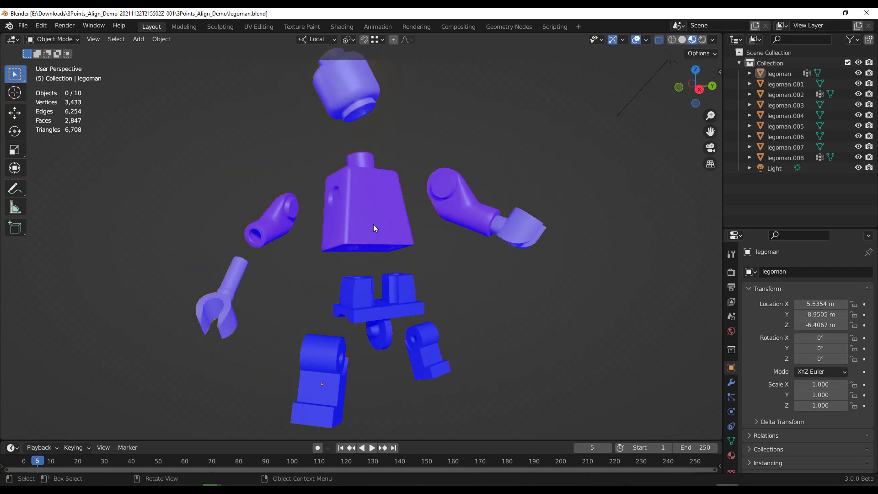
click(646, 40)
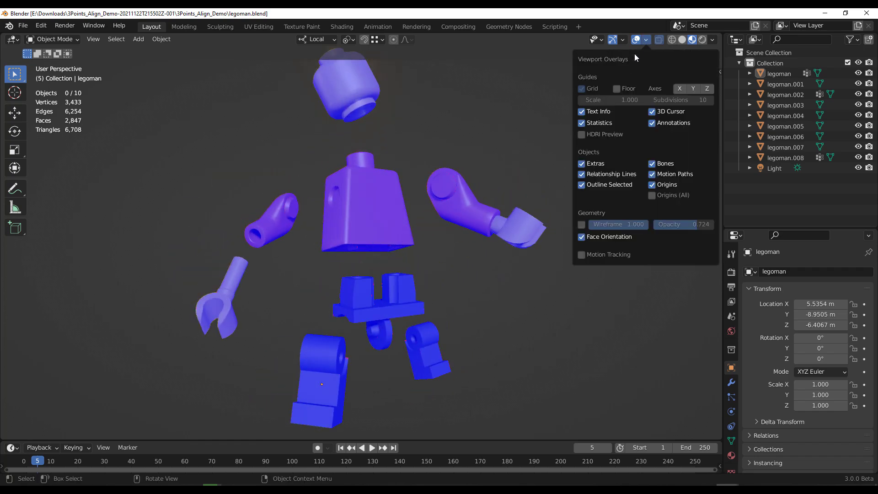
click(582, 236)
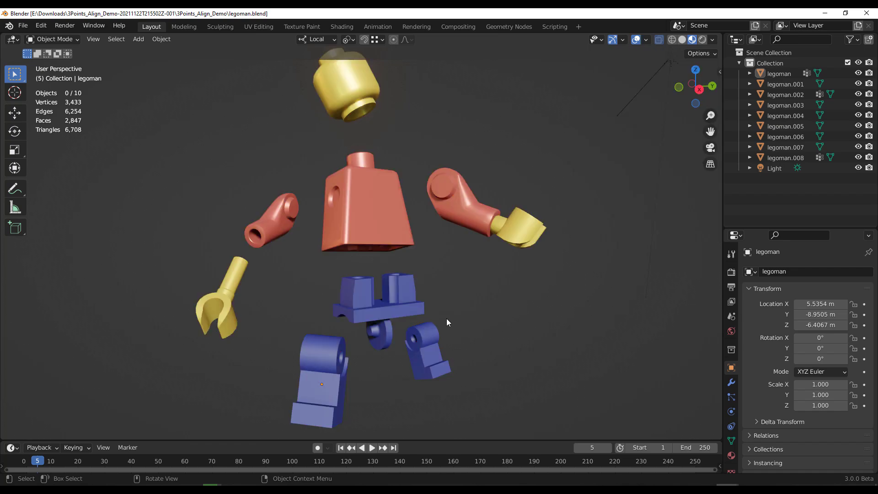
Start 3 Points Align with the larger detached leg (legoman) as the target mesh and the hip piece (legoman.002) as the source mesh.
scroll(458, 261, down, 5)
scroll(384, 248, up, 5)
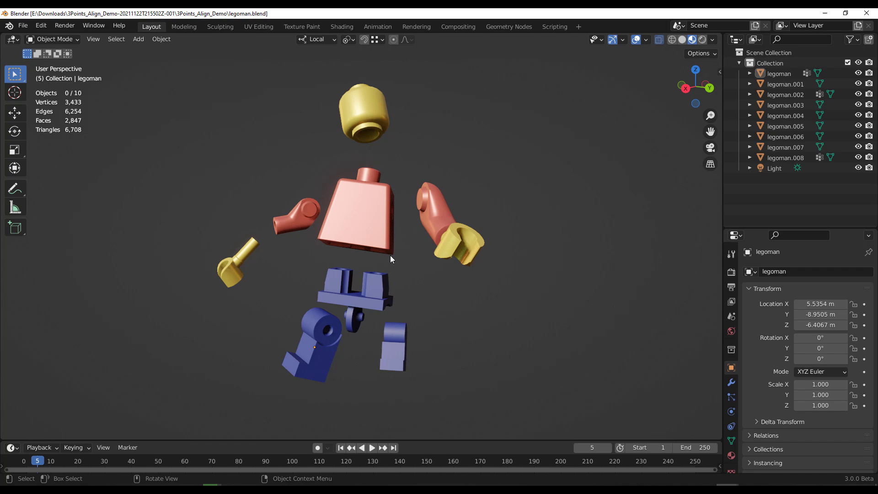
middle_drag(391, 256, 353, 268)
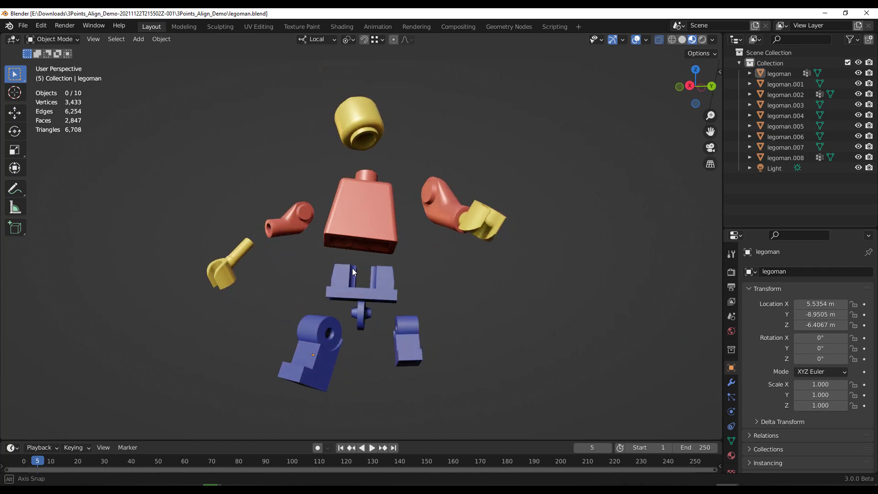
middle_drag(428, 352, 465, 355)
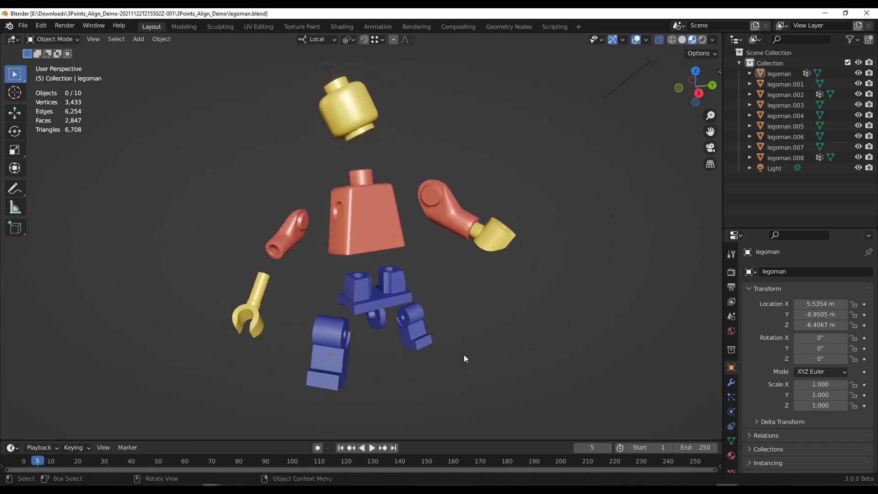
scroll(412, 251, up, 8)
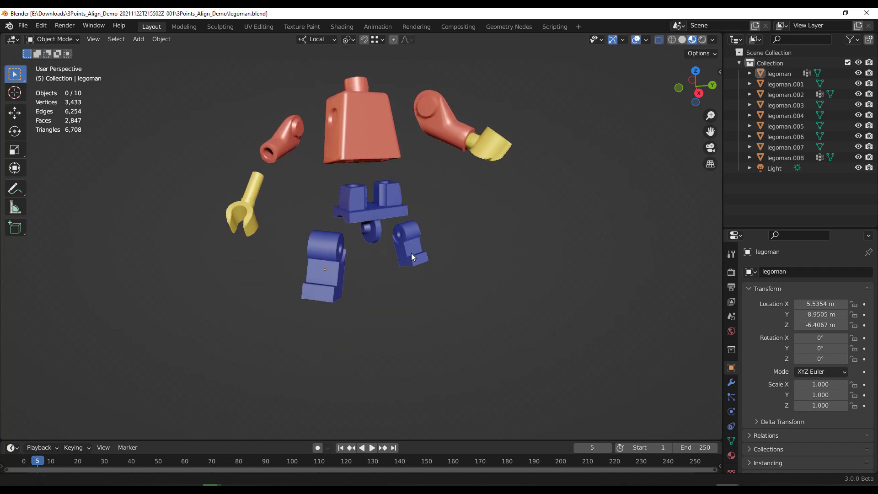
middle_drag(384, 243, 327, 302)
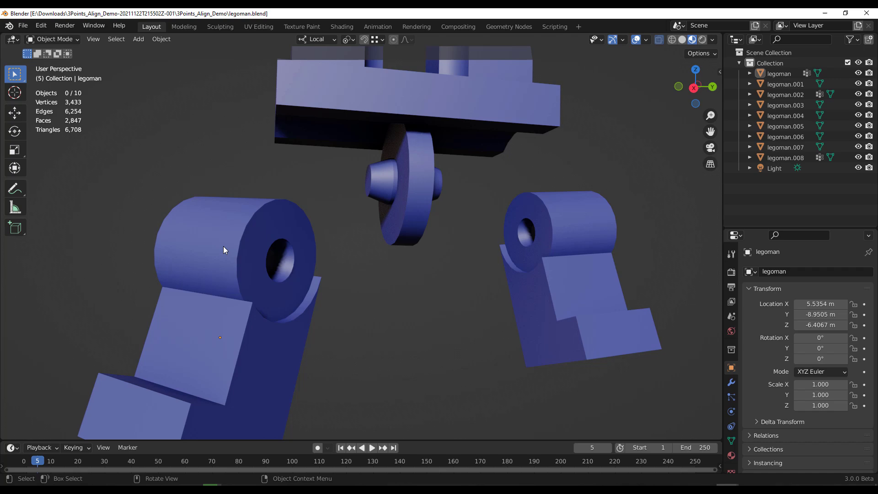
click(238, 248)
shift+click(416, 196)
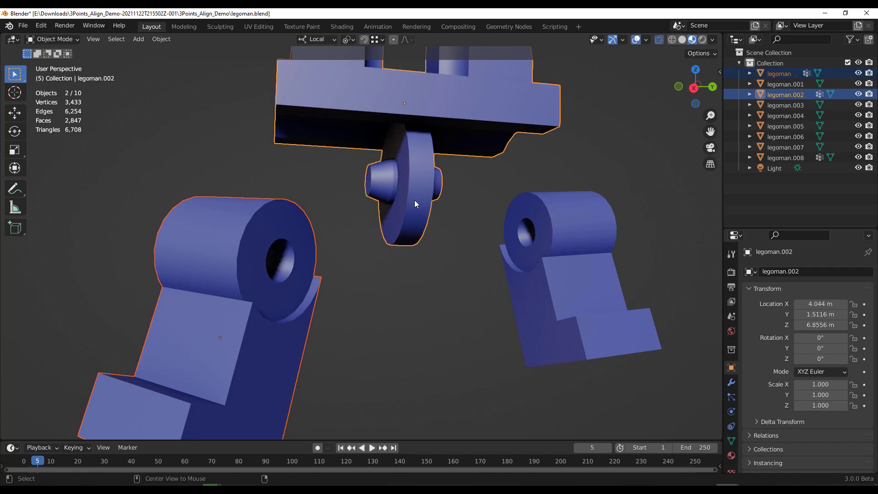
key(alt+a)
Connect the bottom and top vertices of the leg's inner joint face to the matching vertices of the hip disc as lines 1 and 2.
middle_drag(318, 289, 339, 308)
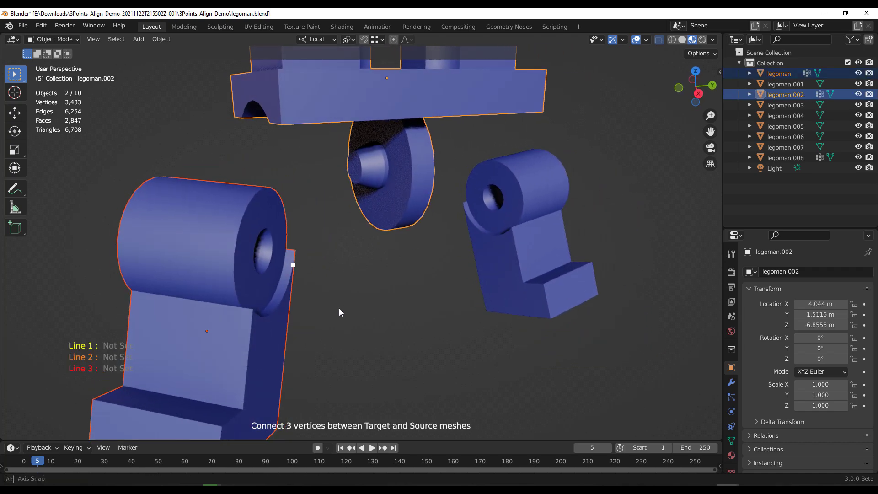
click(270, 302)
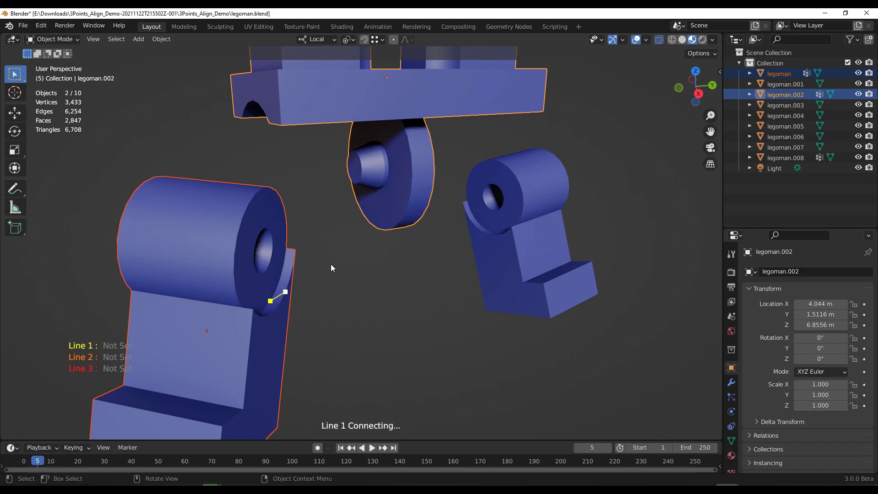
click(386, 230)
middle_drag(424, 254, 381, 159)
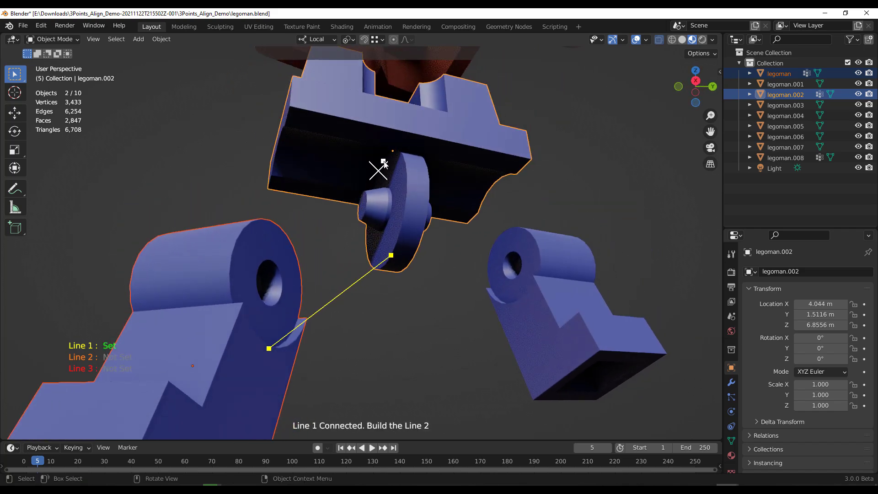
mouse_move(363, 229)
middle_down()
mouse_move(407, 240)
mouse_move(408, 231)
middle_up()
mouse_move(297, 261)
middle_down()
mouse_move(233, 269)
mouse_move(330, 260)
middle_up()
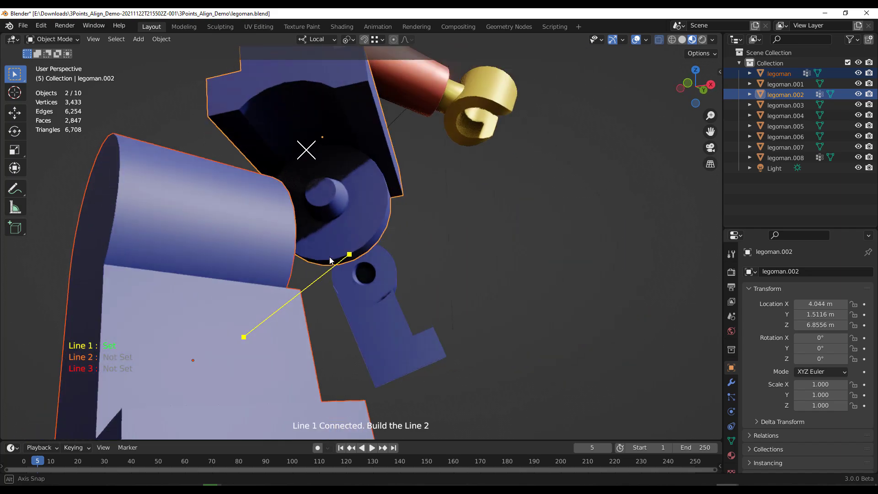
click(309, 153)
middle_drag(333, 188, 259, 248)
click(296, 187)
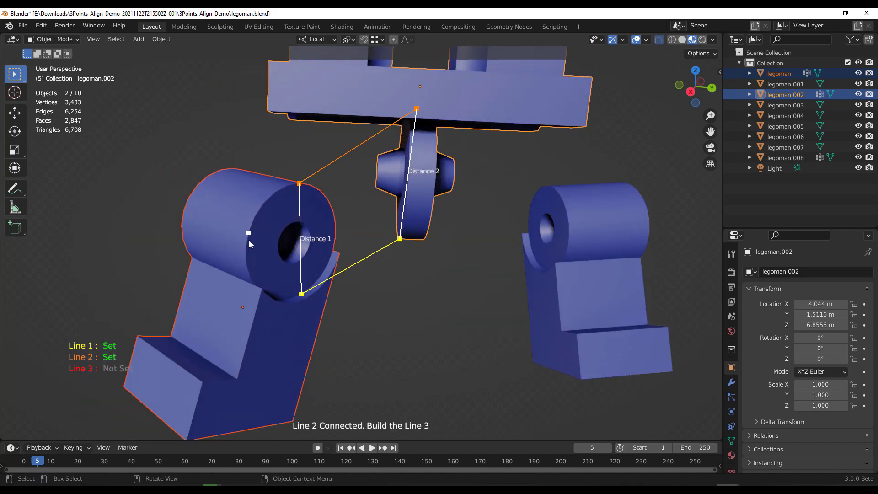
Connect the front rim vertex of the leg's joint to the hip disc's front edge as line 3 and align the leg.
click(249, 240)
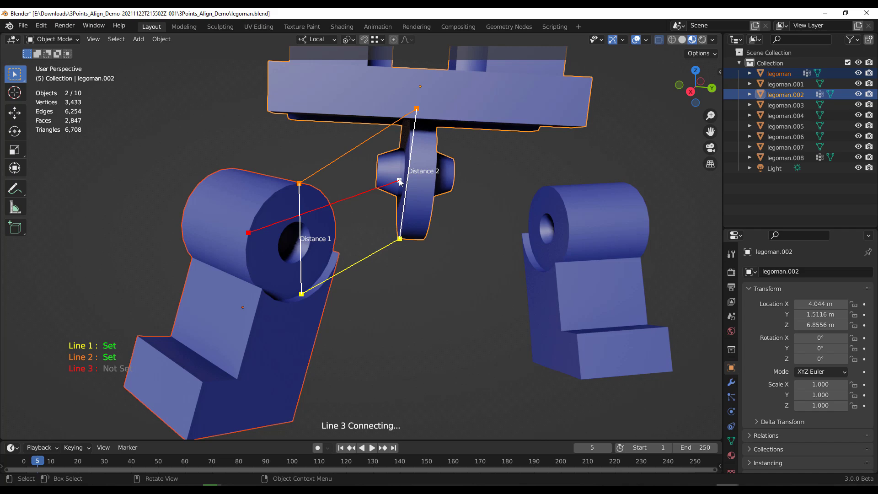
middle_drag(399, 180, 419, 155)
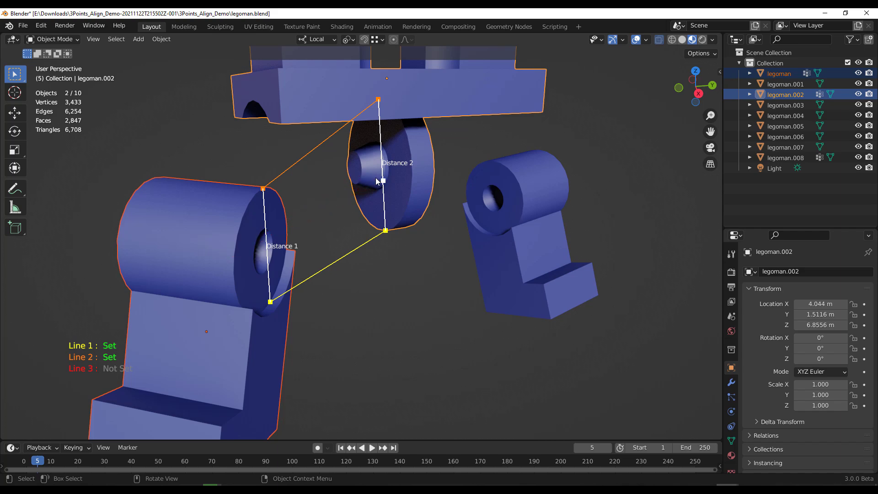
middle_drag(271, 302, 287, 281)
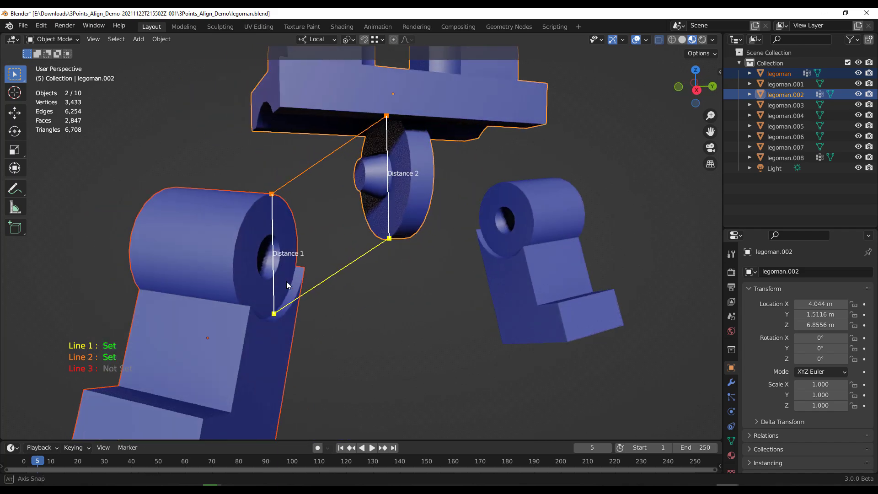
click(237, 251)
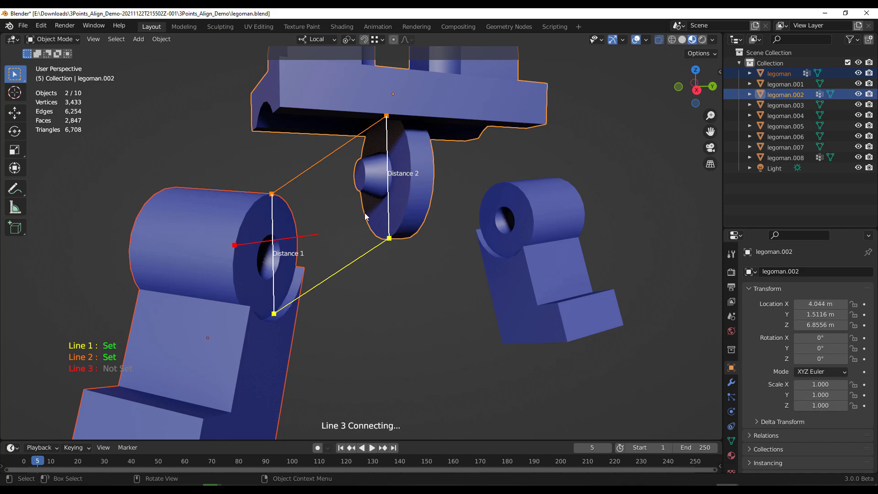
click(408, 171)
middle_drag(398, 291, 346, 295)
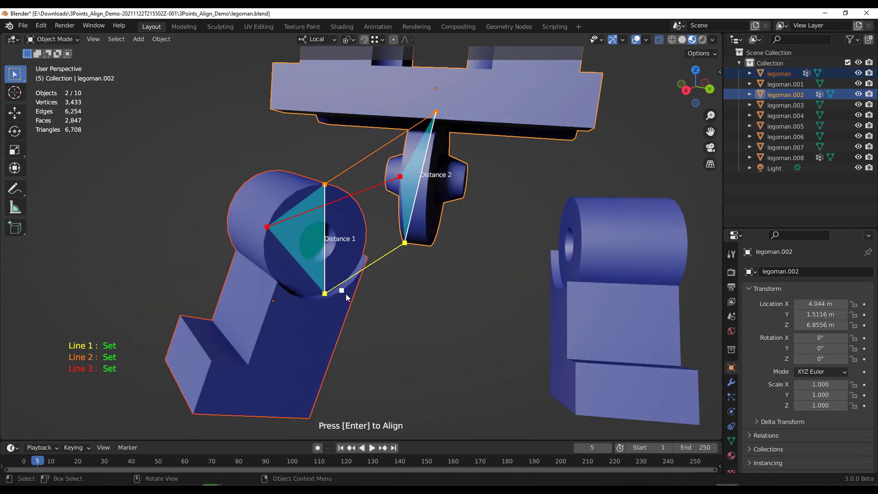
key(Return)
Try rotating the aligned leg around its origin at the hip joint.
middle_drag(460, 233, 512, 248)
scroll(442, 240, down, 4)
middle_drag(433, 276, 383, 313)
key(r)
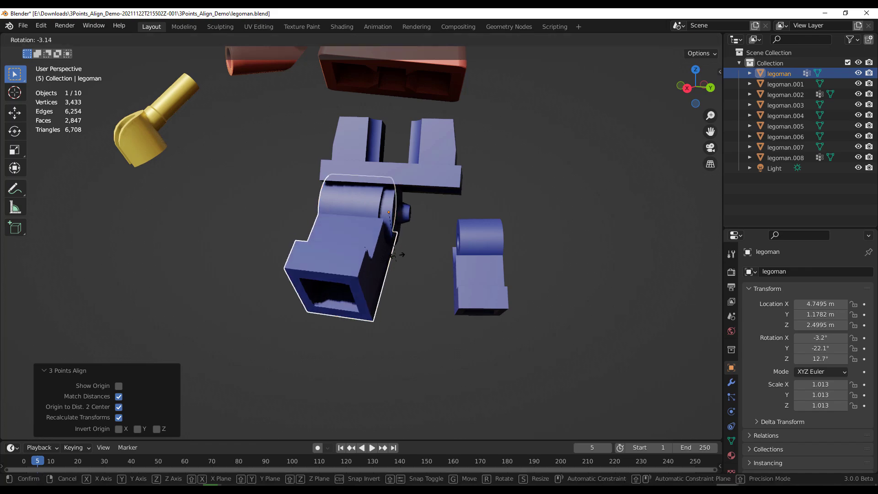
key(Escape)
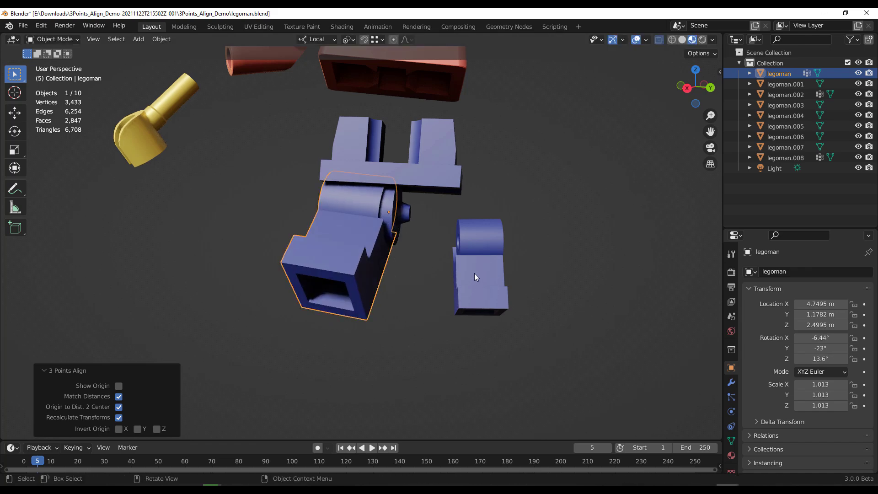
Start 3 Points Align with the smaller leg (legoman.008) as the target mesh and the hip piece (legoman.002) as the source mesh.
mouse_move(474, 273)
middle_down()
mouse_move(527, 276)
mouse_move(514, 284)
mouse_move(471, 273)
middle_up()
scroll(514, 284, up, 3)
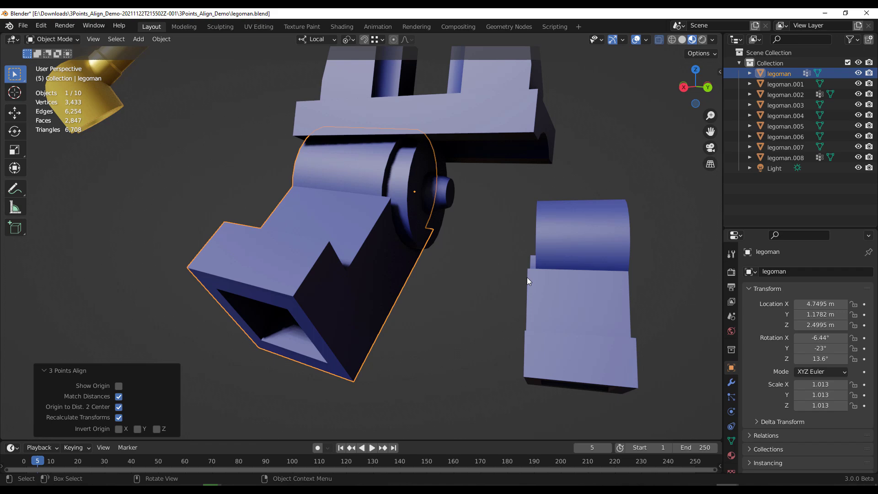
middle_drag(527, 277, 511, 244)
click(564, 227)
scroll(514, 251, up, 4)
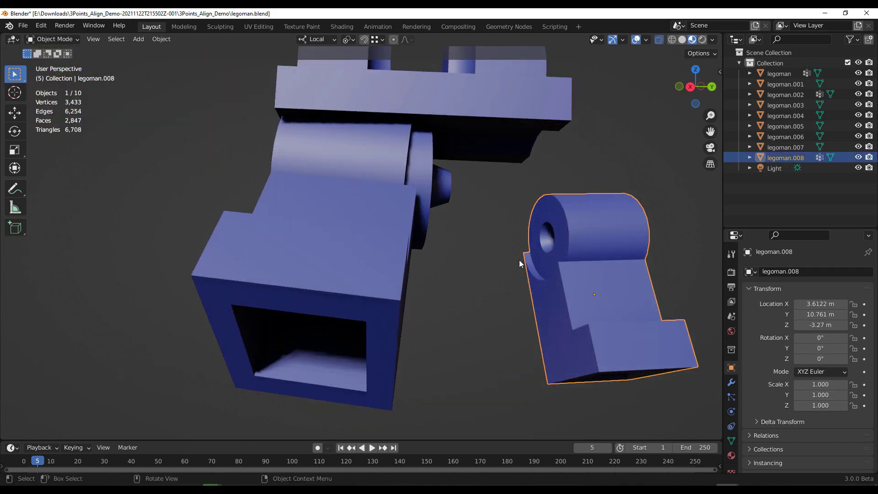
shift+click(418, 171)
key(alt+3)
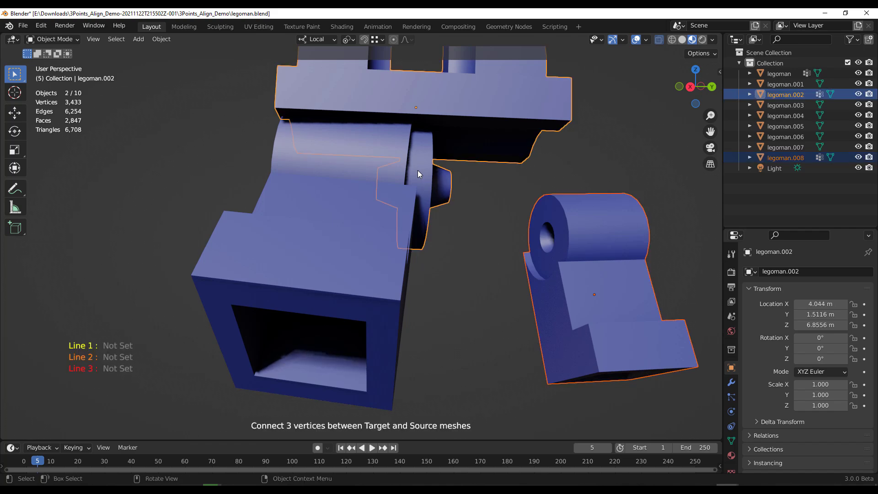
Connect the front and back rim vertices of the smaller leg's inner joint face to the hip disc's matching edges as lines 1 and 2.
middle_drag(578, 211, 498, 248)
scroll(562, 228, up, 1)
click(476, 247)
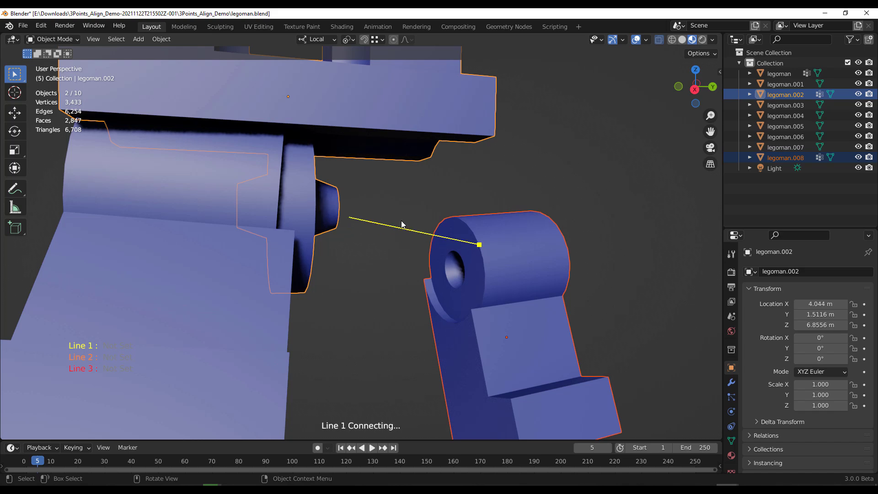
middle_drag(402, 226, 346, 226)
click(269, 174)
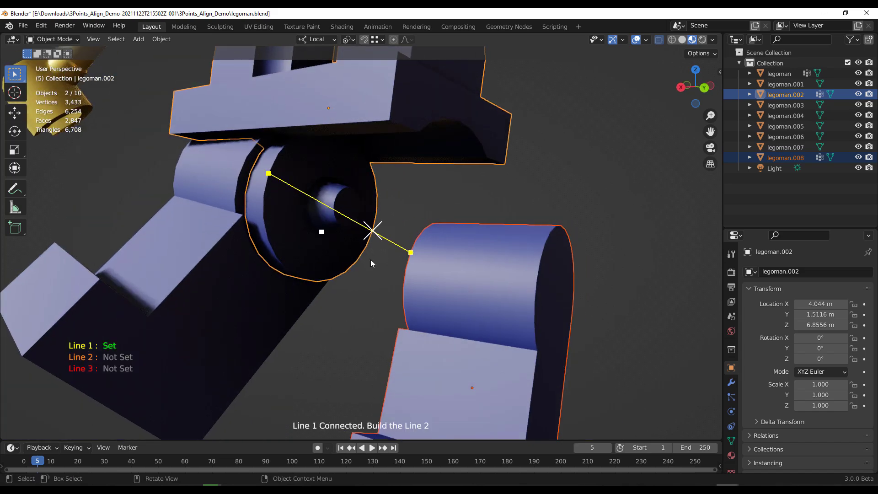
middle_drag(478, 271, 452, 280)
click(454, 247)
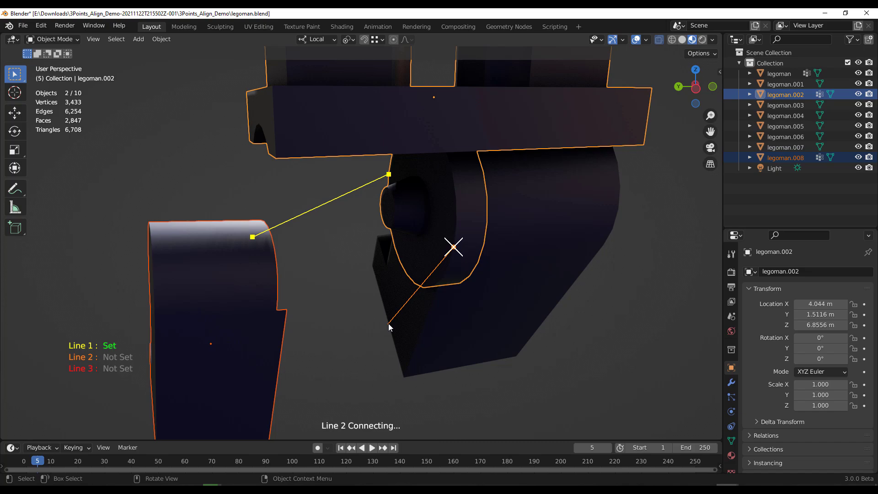
middle_drag(388, 323, 270, 273)
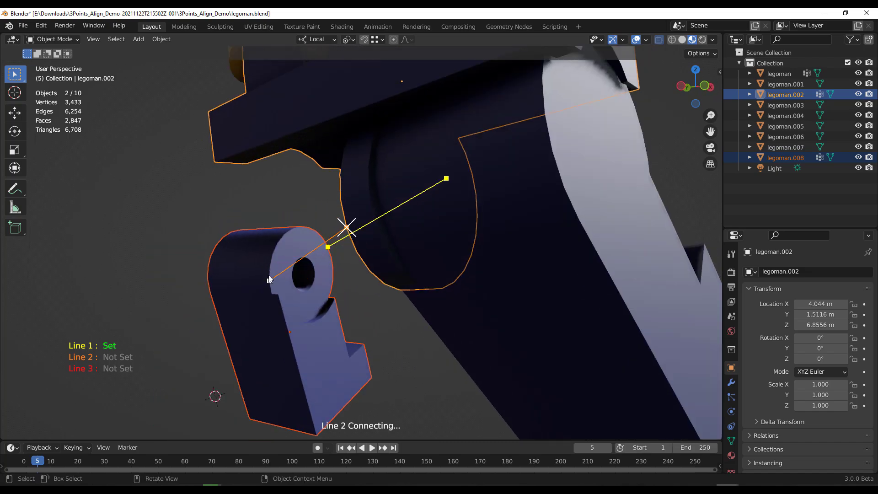
click(269, 272)
Connect the lowest rim vertex of the smaller leg's joint to the hip disc's bottom vertex as line 3 and align the leg.
middle_drag(293, 312, 594, 298)
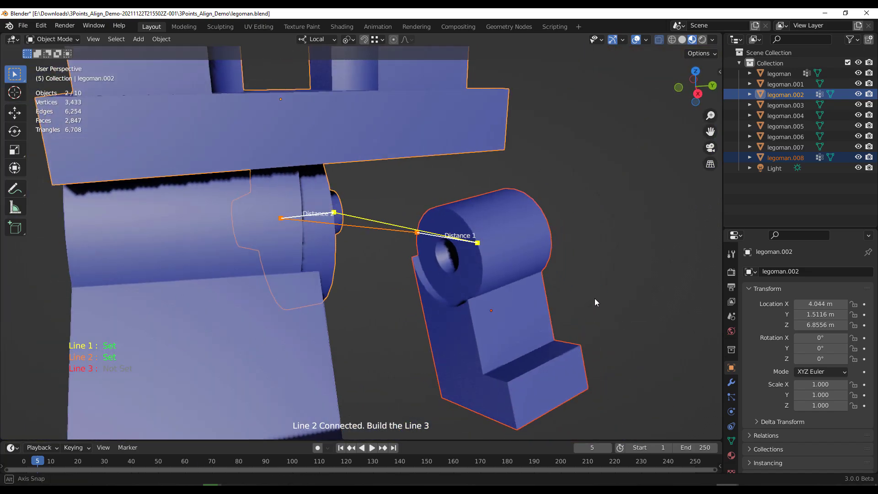
click(447, 303)
middle_drag(572, 222, 334, 246)
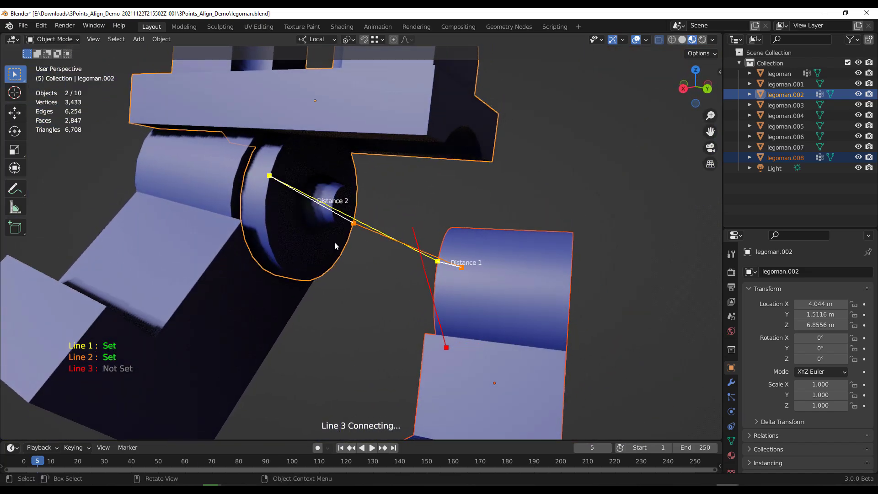
click(308, 280)
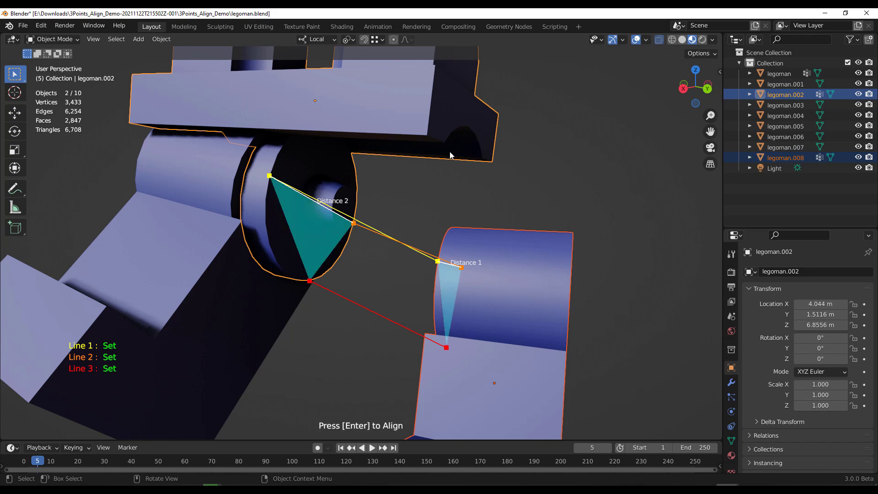
key(Return)
scroll(291, 193, down, 5)
middle_drag(366, 250, 390, 200)
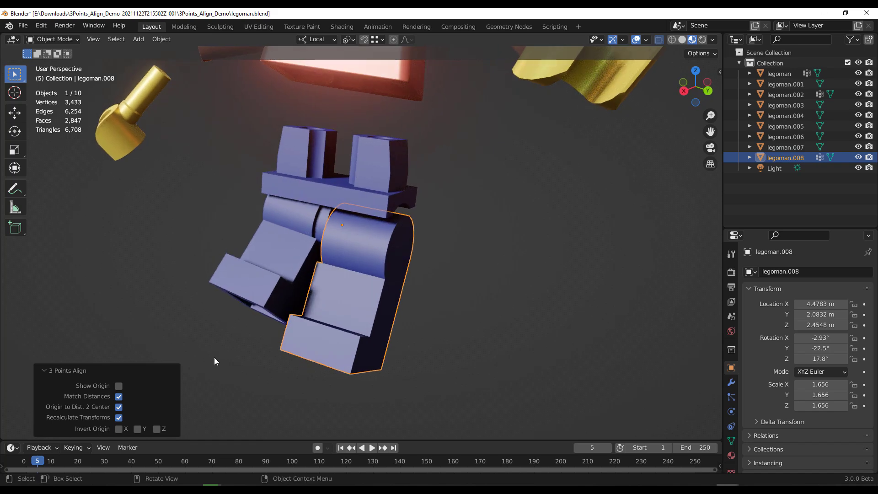
middle_drag(359, 317, 305, 303)
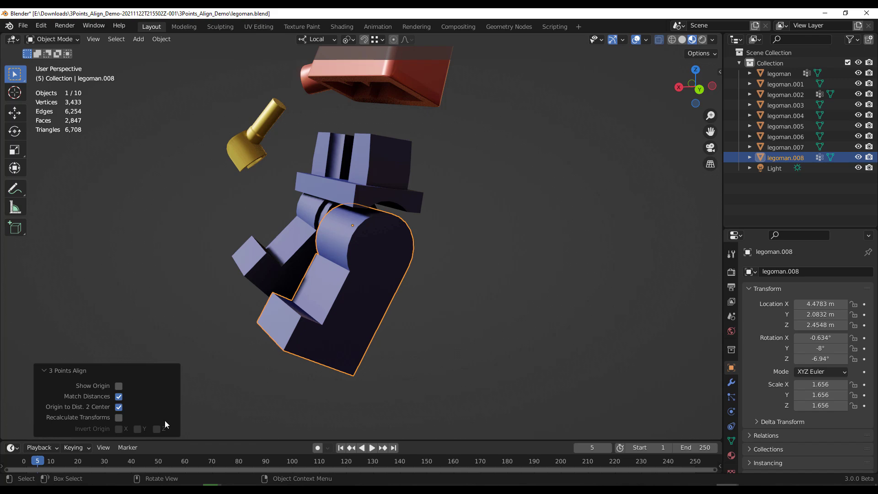
Compare the aligned leg's size on the hip with Match Distances switched off and back on.
click(119, 400)
middle_drag(368, 320, 380, 317)
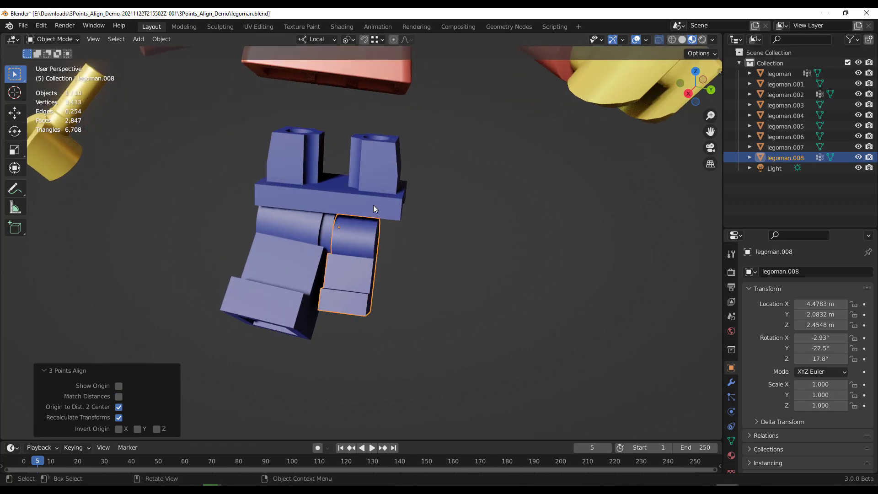
click(119, 397)
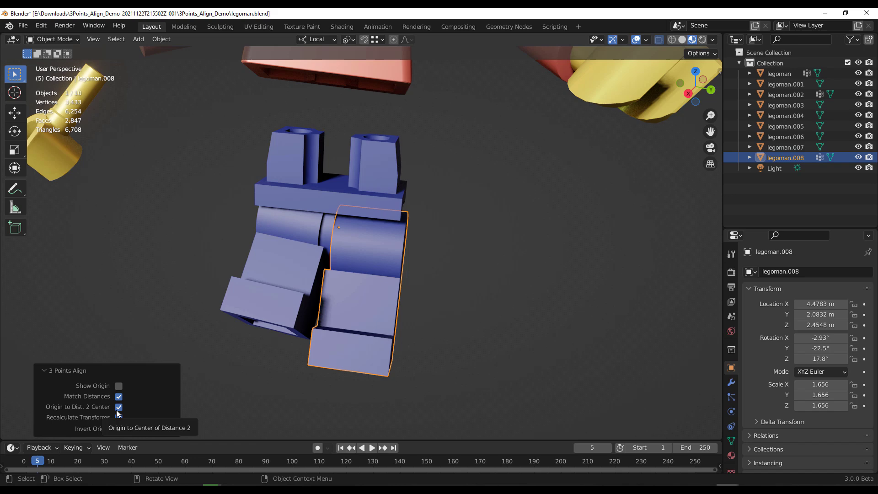
Disable Origin to Dist. 2 Center for the aligned leg and try rotating it around its local Y axis.
click(120, 408)
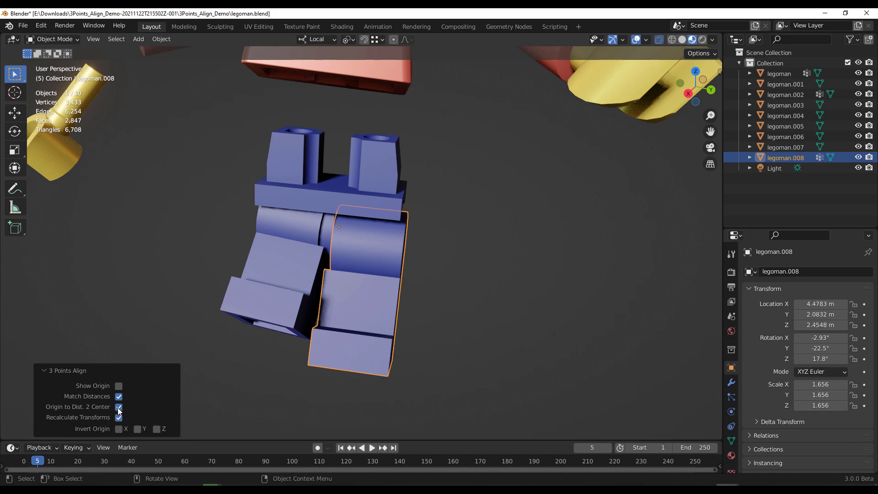
middle_drag(467, 355, 339, 357)
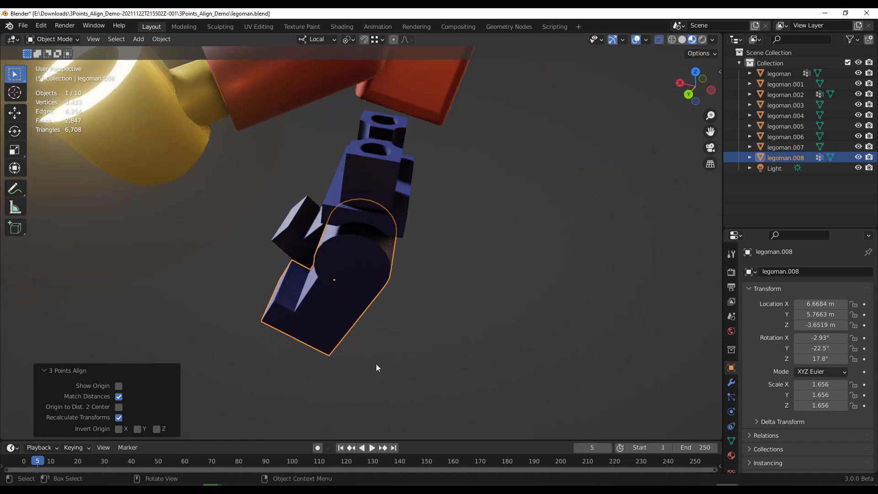
key(r)
key(y)
key(y)
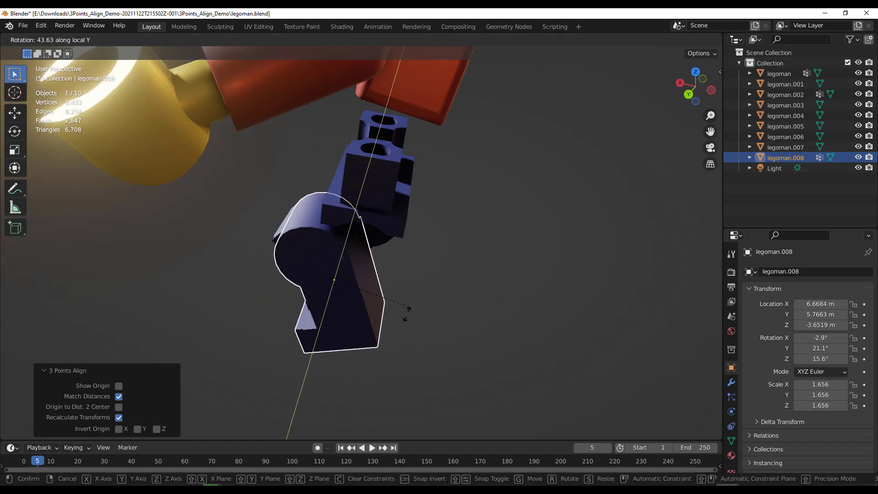
right_click(437, 348)
middle_drag(334, 334, 407, 321)
key(r)
key(y)
key(y)
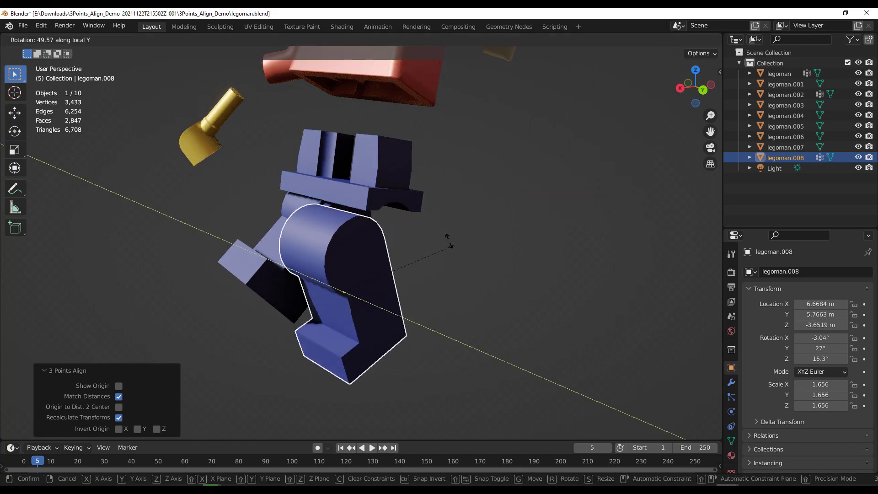
right_click(432, 321)
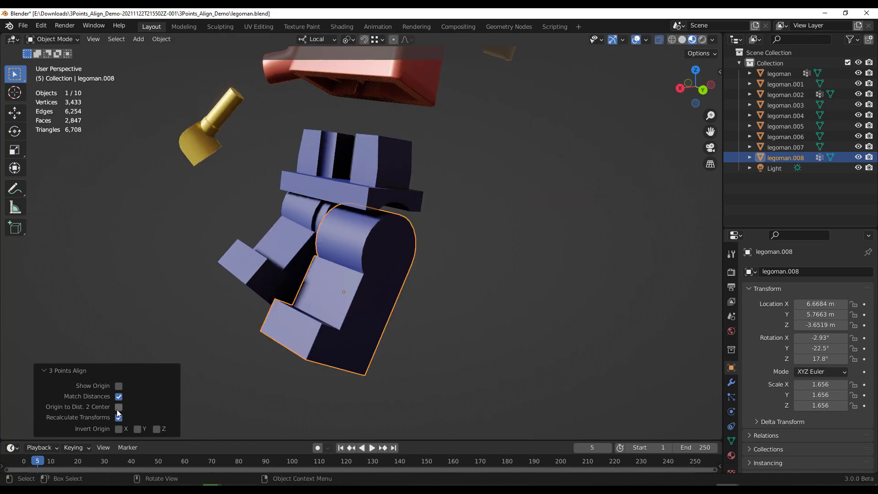
Restore Origin to Dist. 2 Center and rotate the aligned leg 70.5° around its local Y axis at the hip joint.
key(r)
key(y)
key(y)
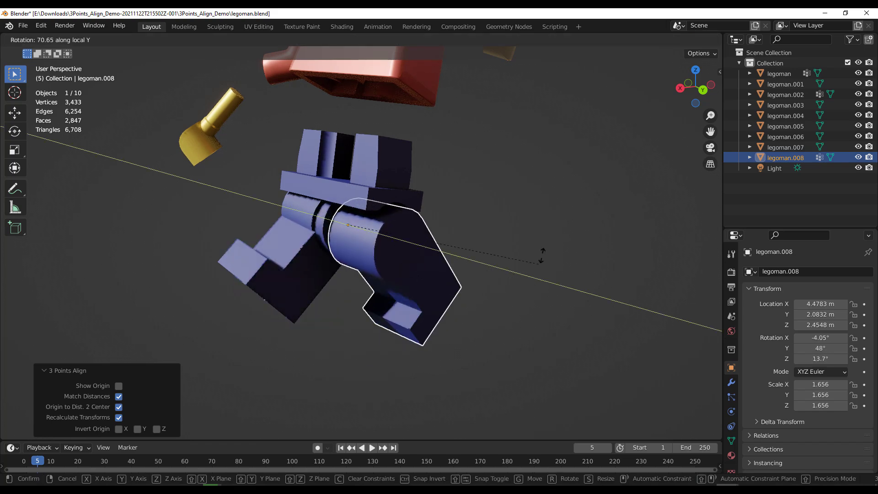
click(500, 202)
middle_drag(500, 202, 358, 322)
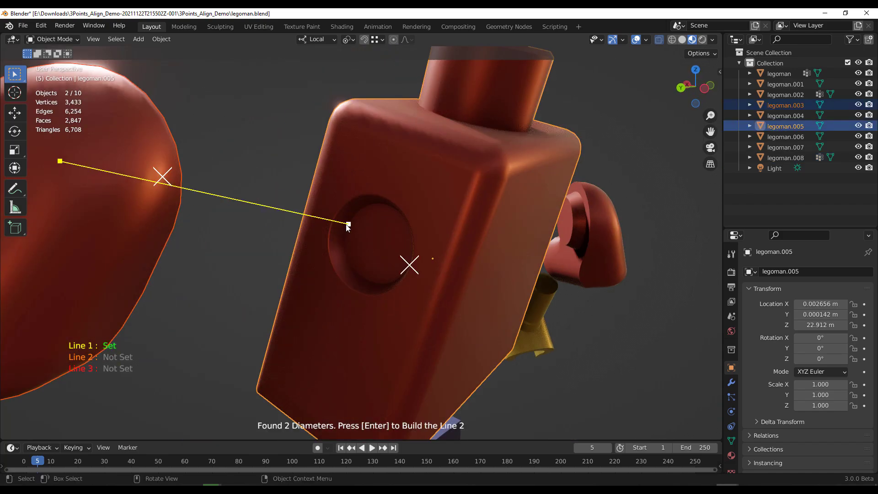
middle_drag(393, 237, 460, 232)
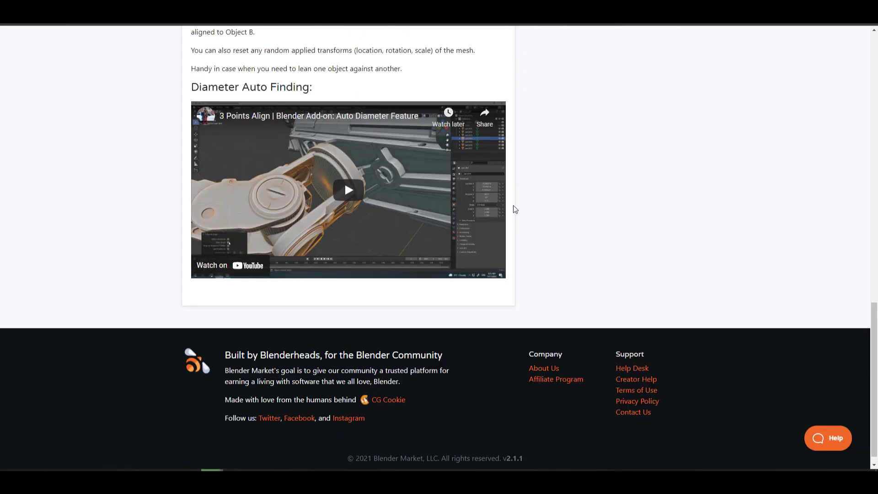
Switch to the browser and look through the 3 Points Align product page's key features, preview images and purchase details.
scroll(516, 209, up, 10)
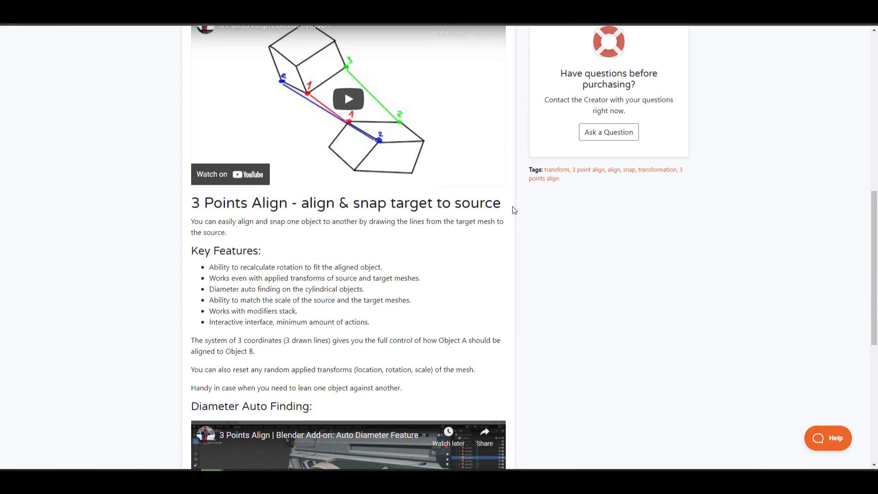
scroll(515, 209, up, 4)
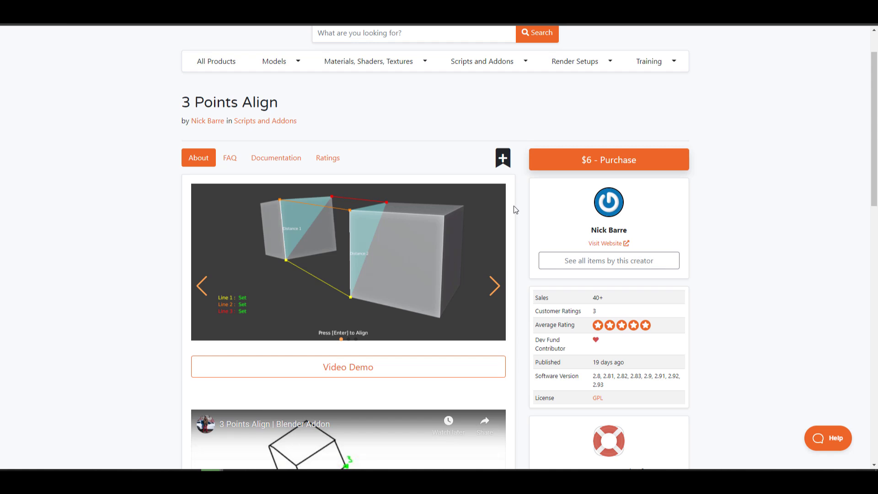
scroll(516, 210, down, 3)
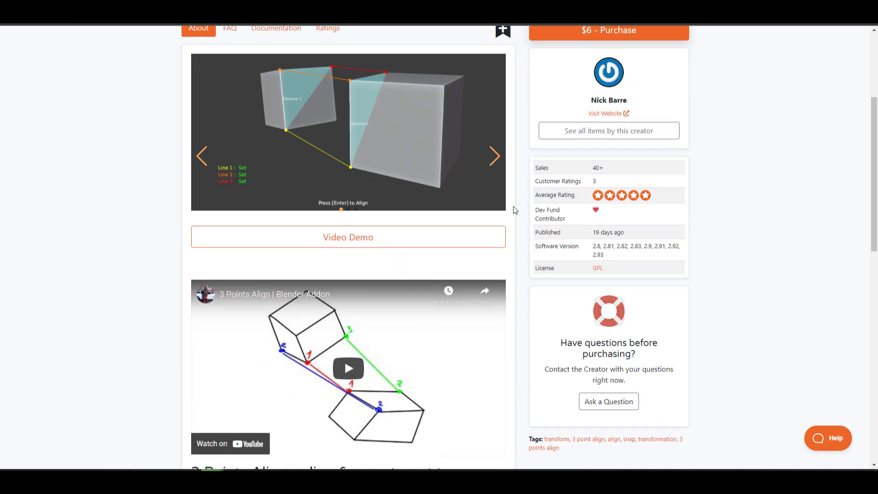